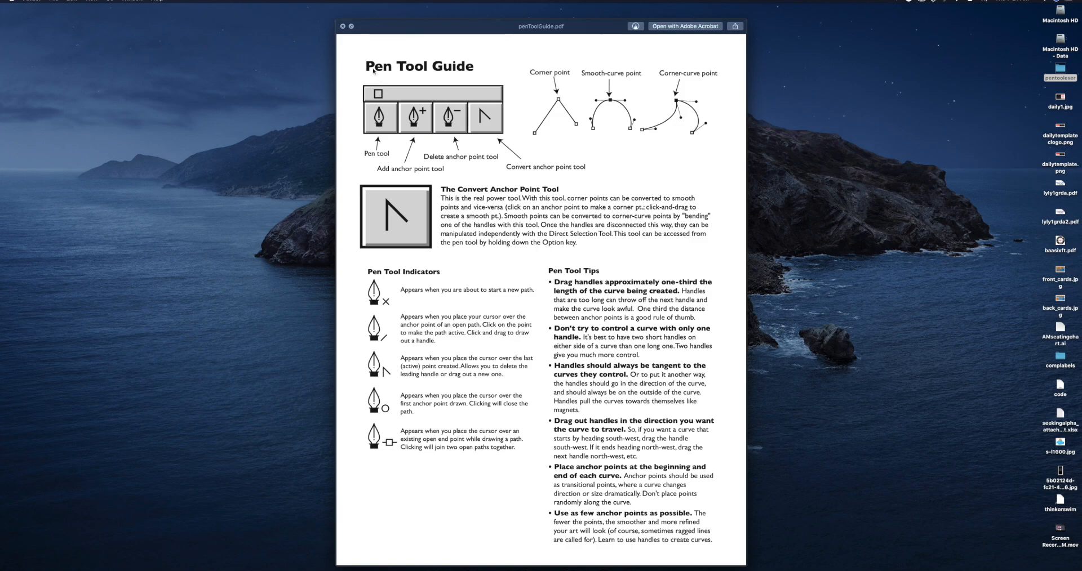
Step: Close the Pen Tool Guide preview, open pentool_exercise1.ai in Illustrator and move its document window clear of the tools
left_click(343, 27)
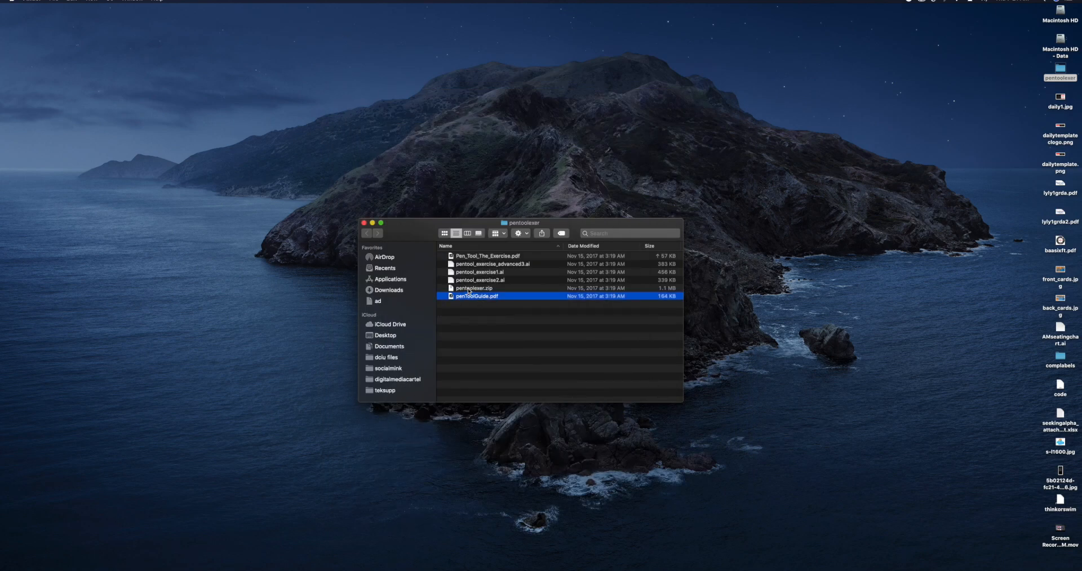
left_click(470, 289)
left_click(478, 281)
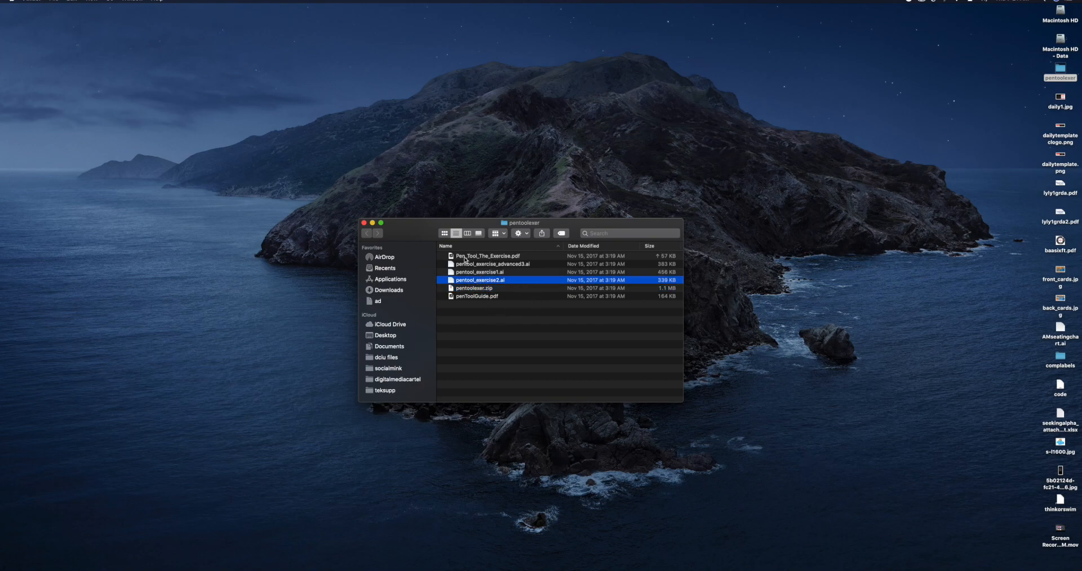
left_click(481, 273)
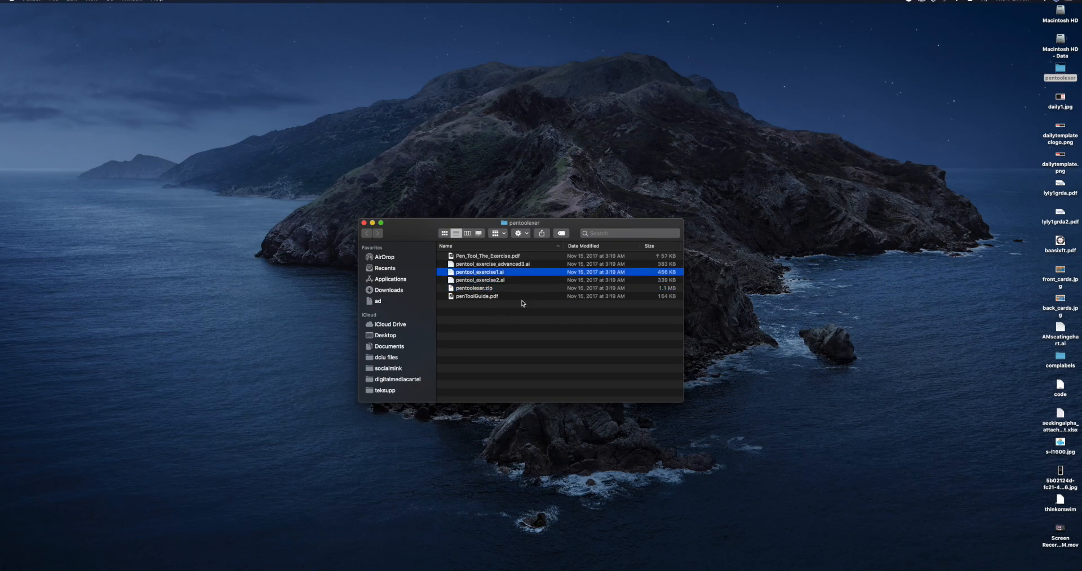
double_click(478, 275)
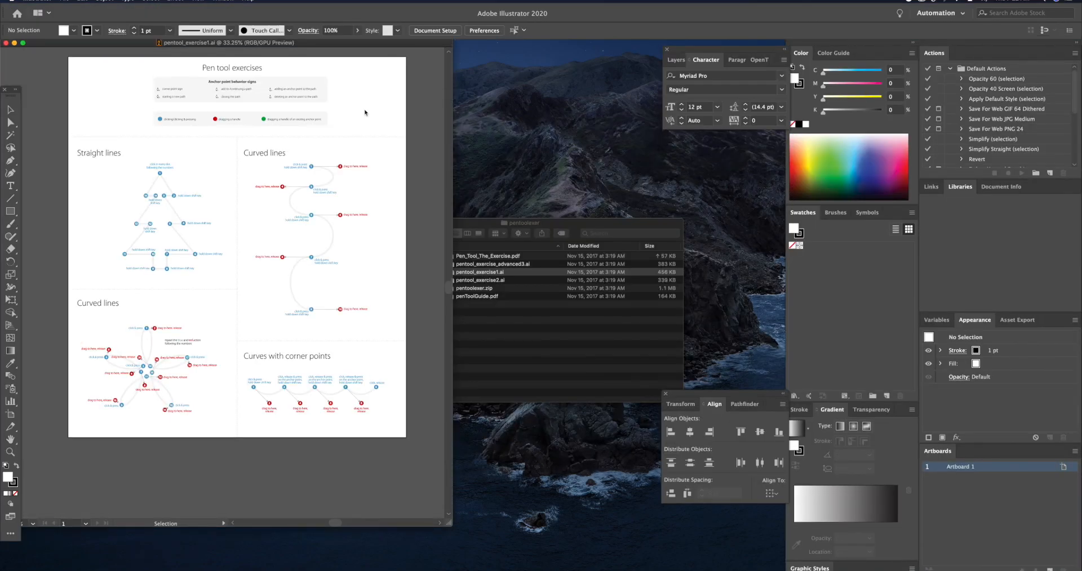
left_click_drag(382, 47, 461, 57)
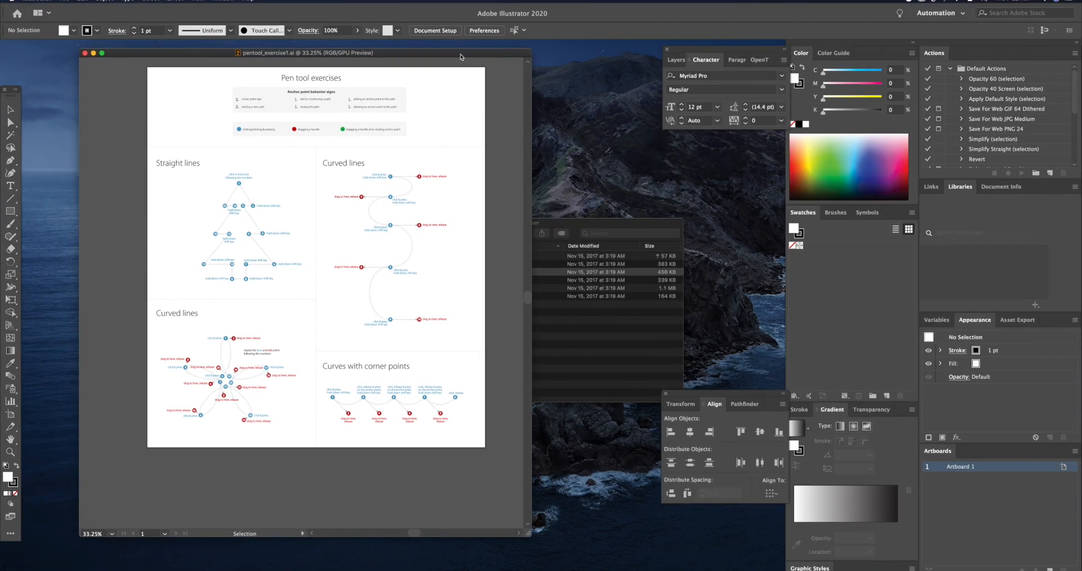
Step: Examine the exercise sheet at several magnifications, ending with the whole artboard fitted in the window
key("super+equal")
key("super+equal")
key("super+equal")
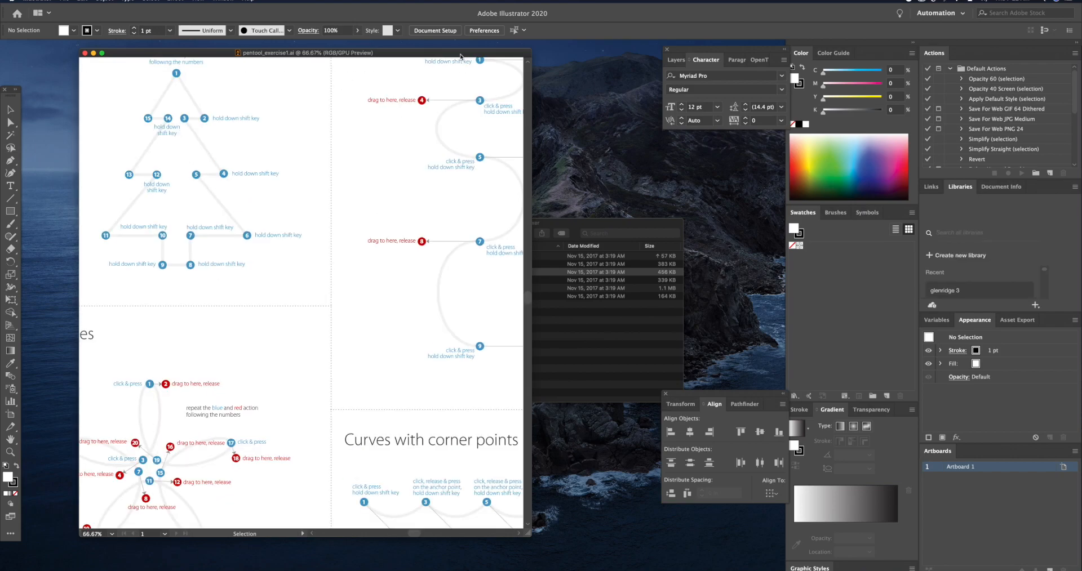
key("super+minus")
key("super+minus")
key("super+minus")
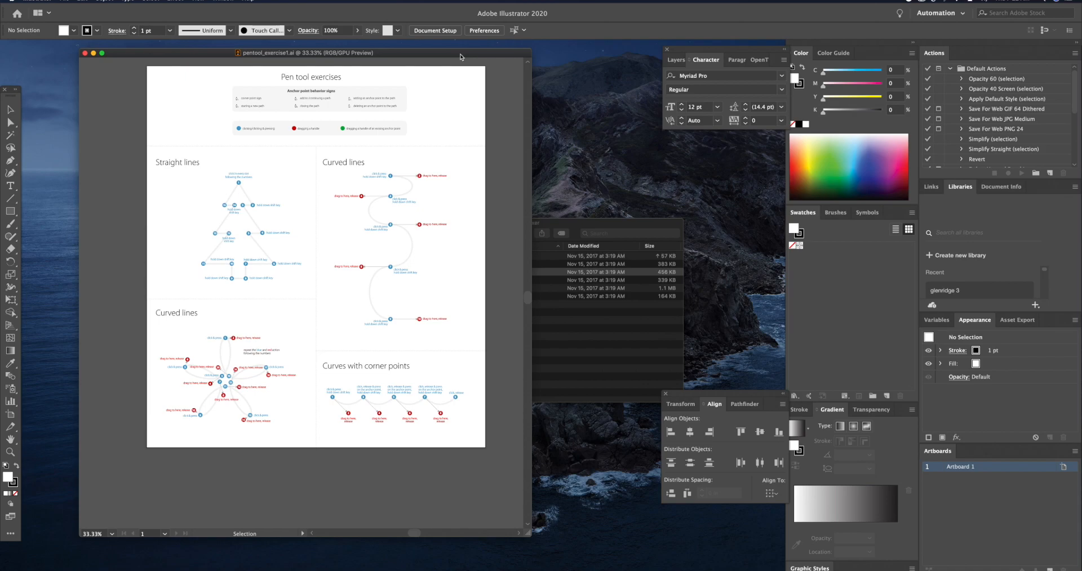
key("super+equal")
key("super+minus")
key("super+minus")
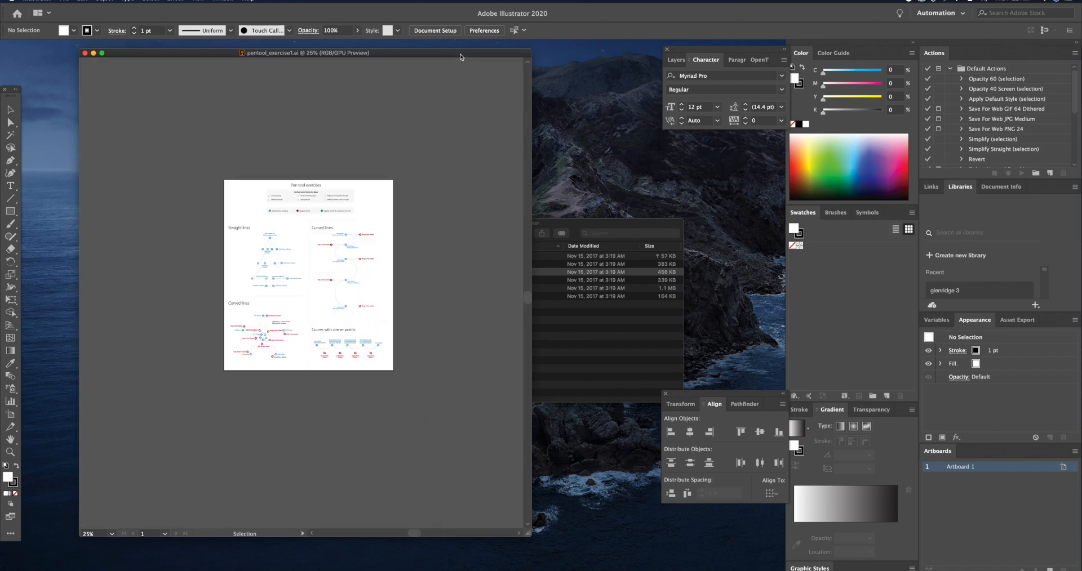
key("super+minus")
key("super+minus")
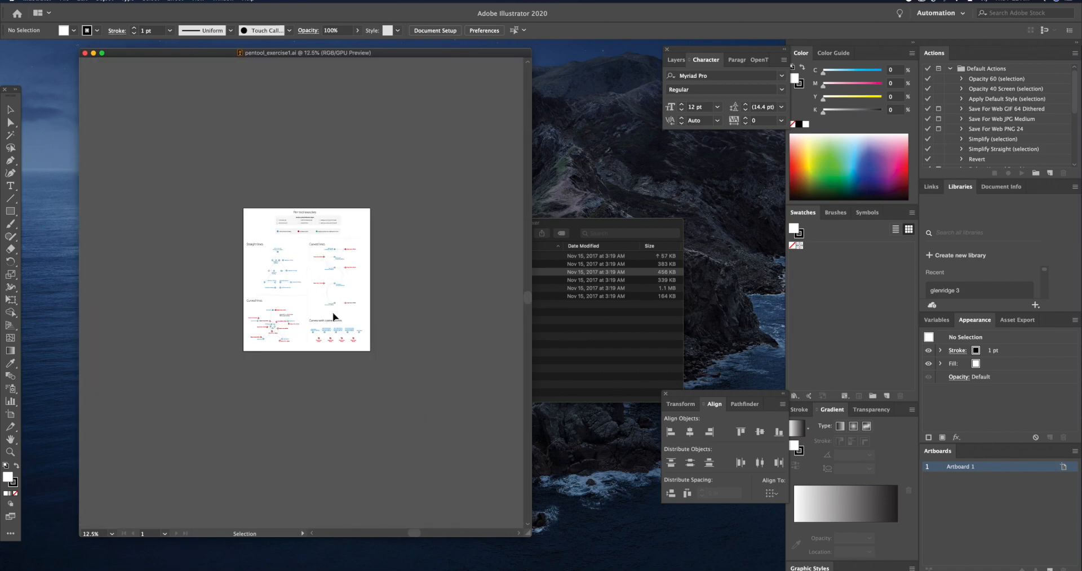
left_click_drag(396, 292, 111, 246)
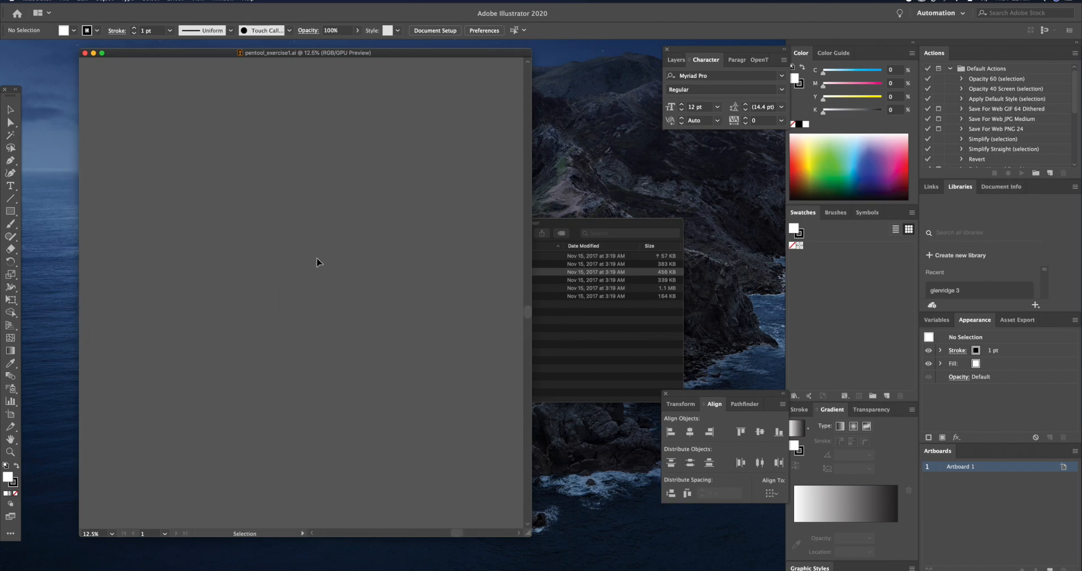
key("super+0")
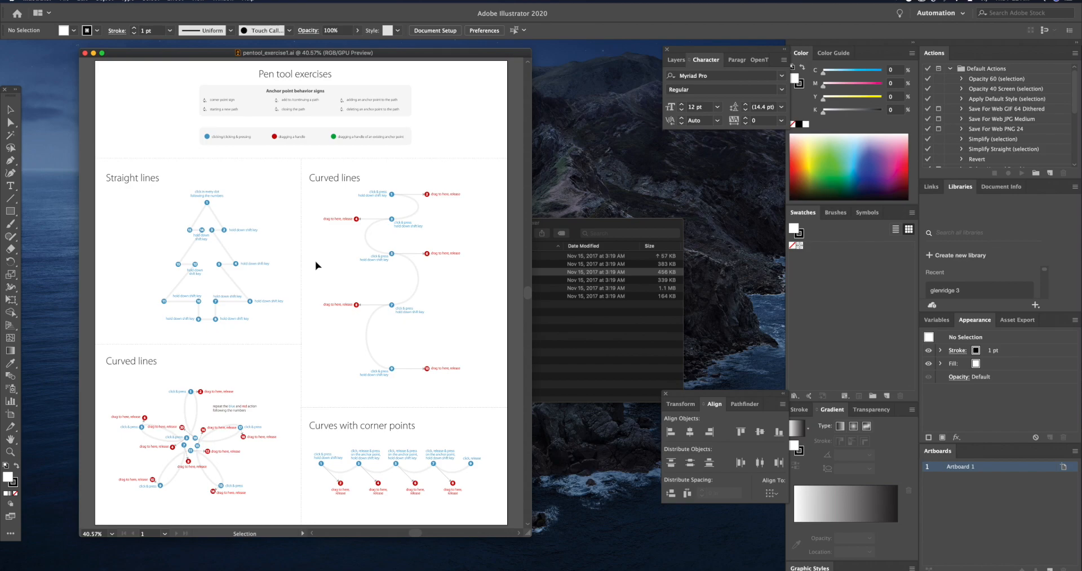
Step: Enlarge the document window around the Straight lines exercise and start a Pen path at dot 1 of the tree
key("super+1")
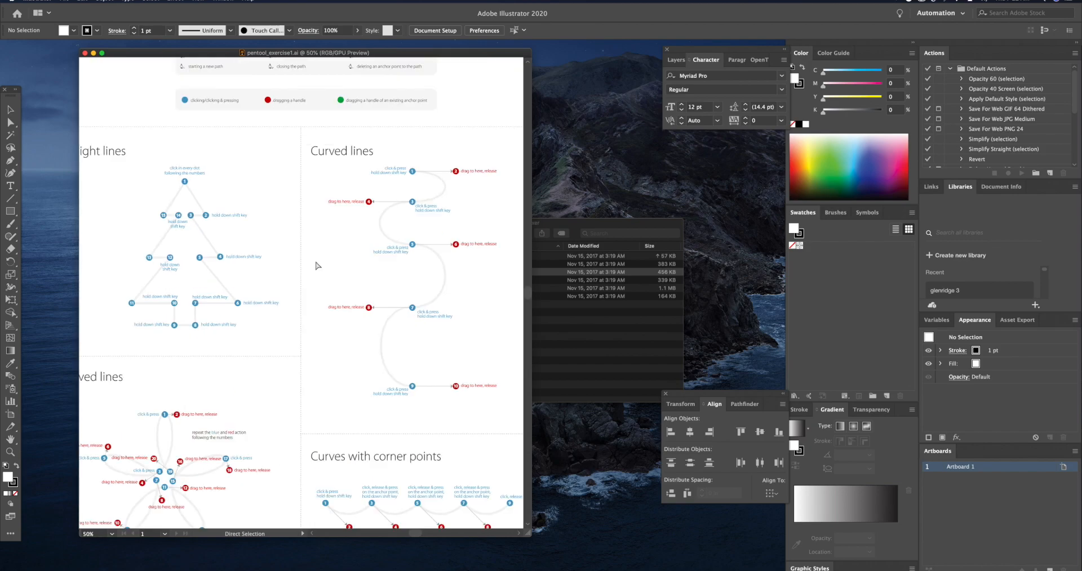
key("space")
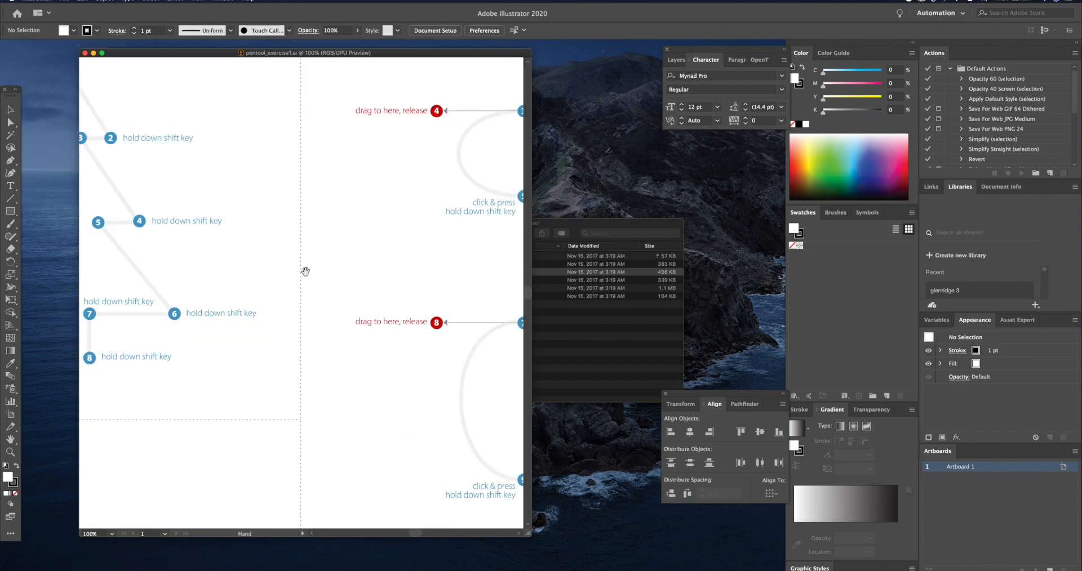
left_click_drag(146, 216, 346, 260)
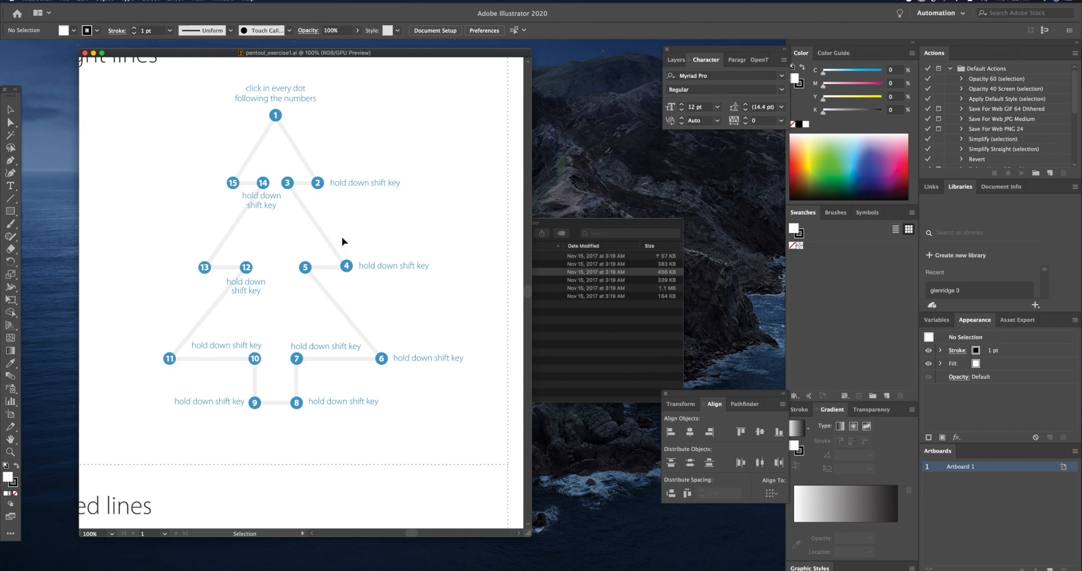
left_click_drag(529, 536, 571, 566)
left_click(12, 161)
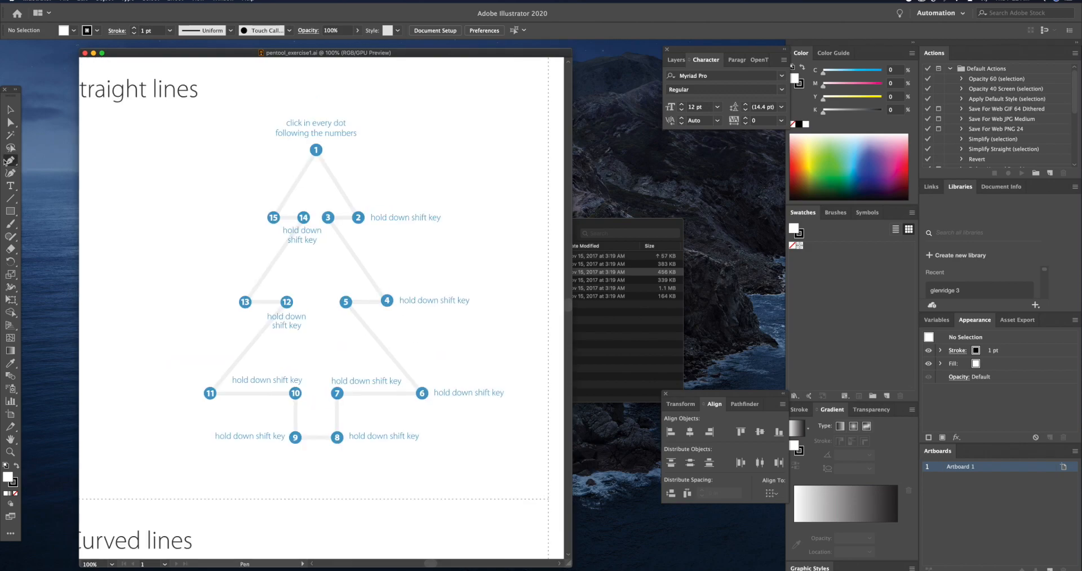
left_click(316, 150)
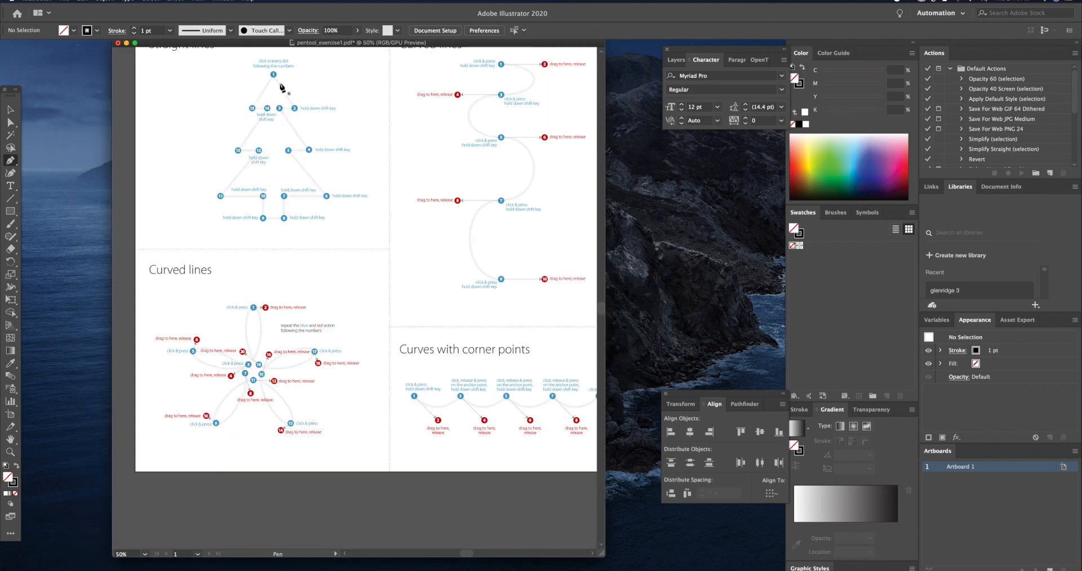
Step: In pentool_exercise1.pdf, draw a straight-segment Pen path from dot 1 through dot 2 and two free points inside the tree
left_click(273, 75)
left_click(294, 108)
left_click(285, 133)
left_click(238, 139)
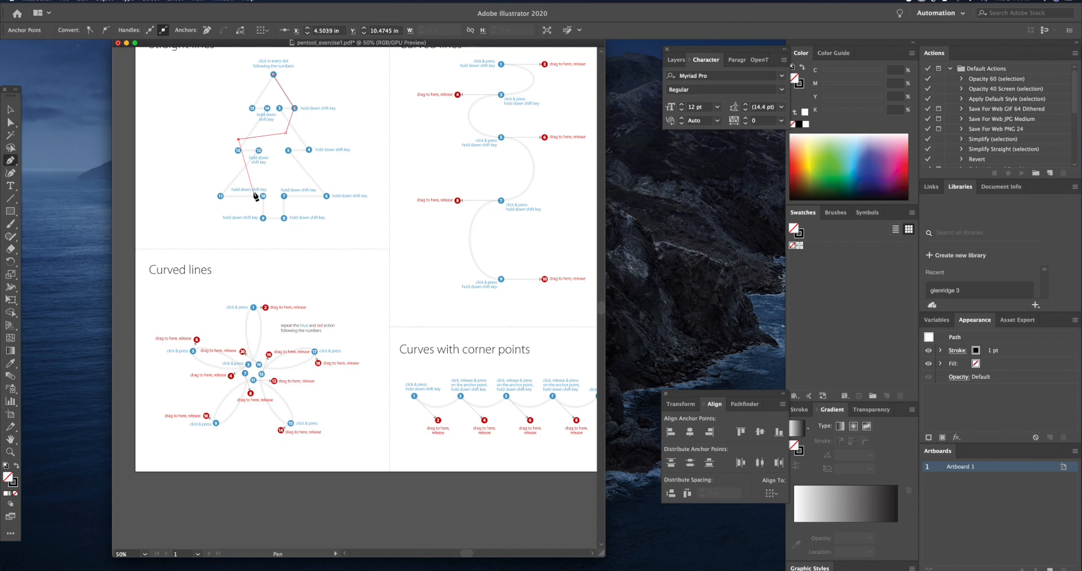
Step: Undo the latest Pen points back to the first anchor at dot 1
key("ctrl+z")
key("ctrl+z")
key("super+z")
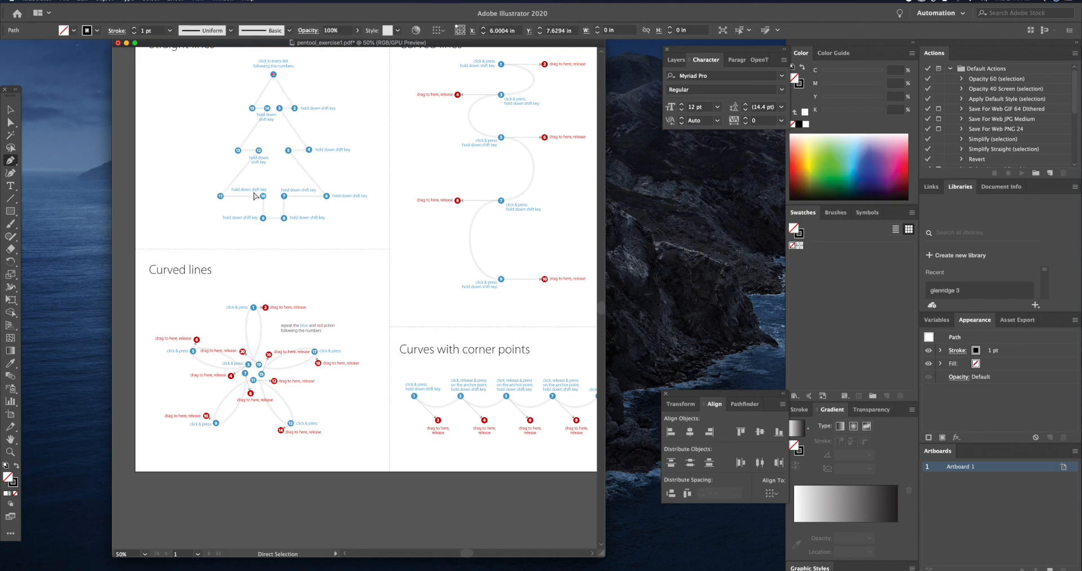
Step: Extend the path from dot 1 with three free corner points and undo the last one
left_click(313, 127)
left_click(244, 151)
left_click(224, 112)
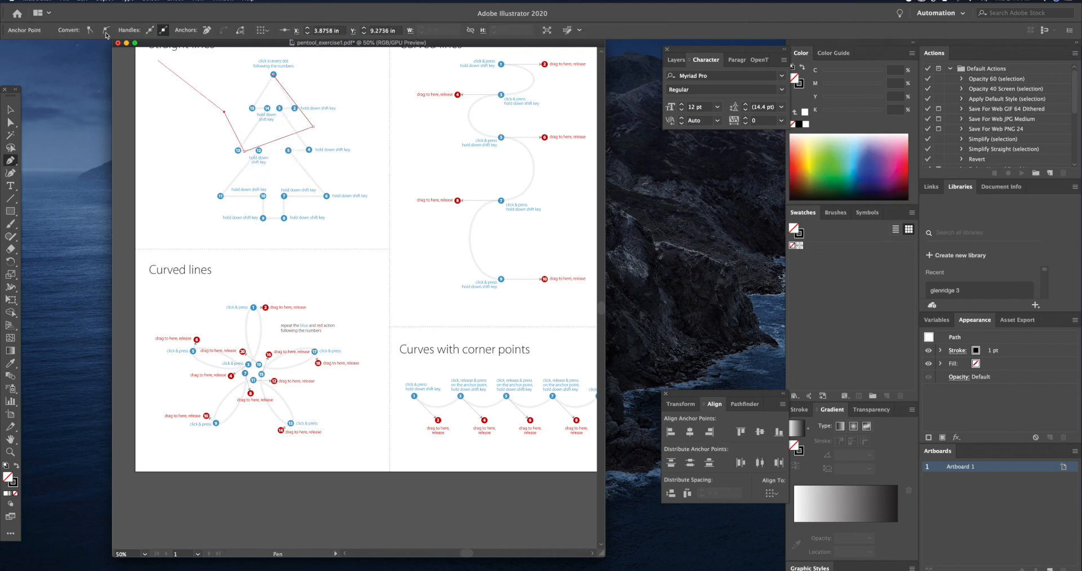
left_click(83, 2)
left_click(85, 9)
left_click(105, 1)
mouse_move(129, 8)
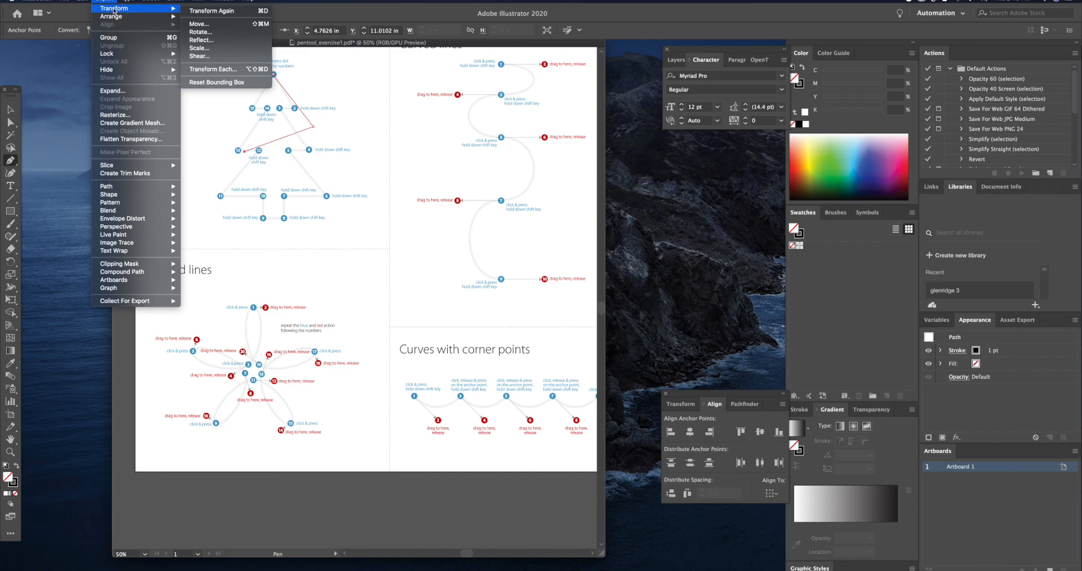
mouse_move(84, 1)
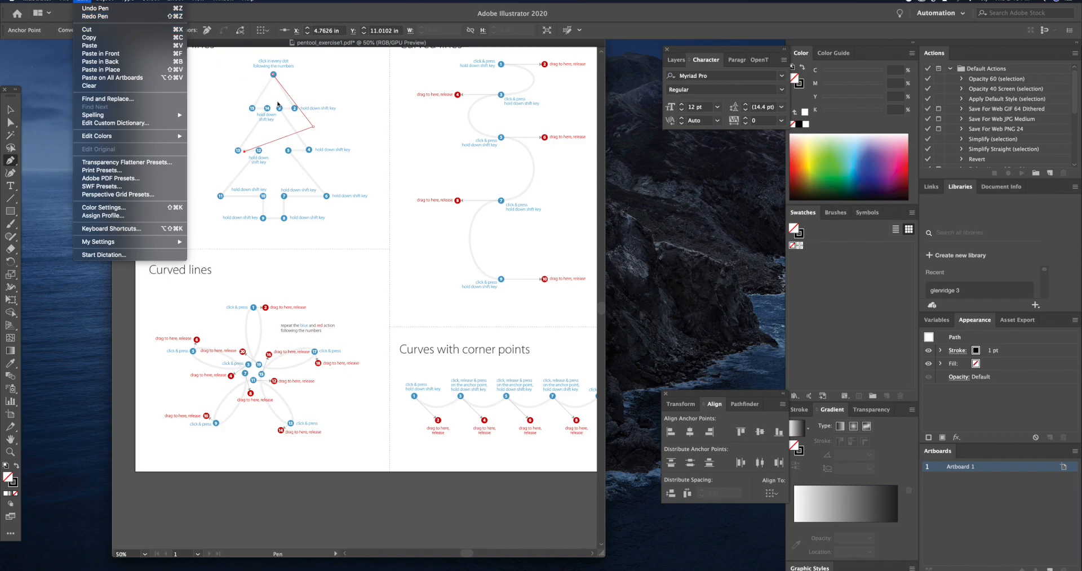
left_click(285, 47)
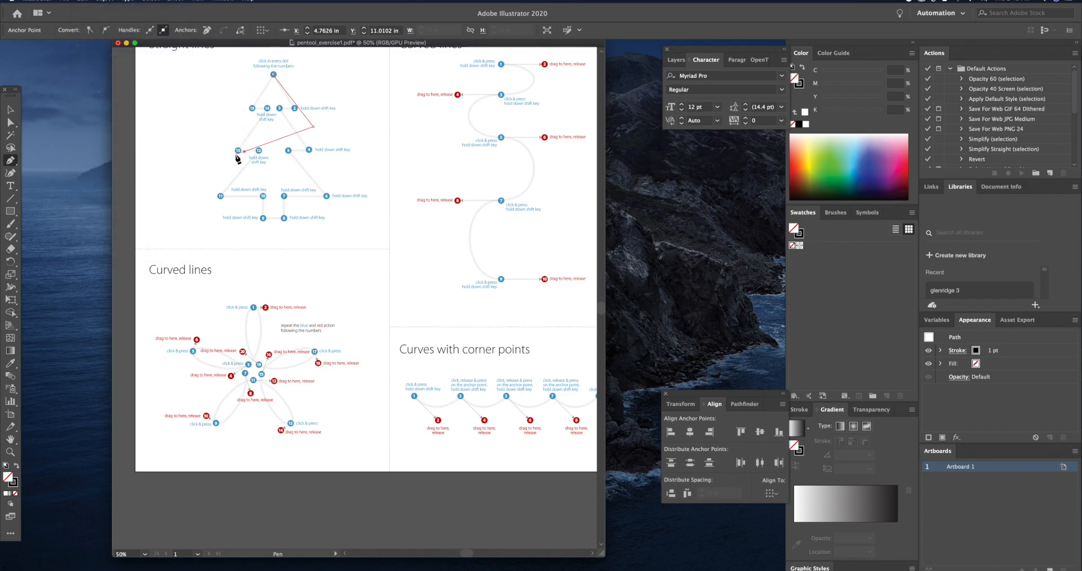
Step: Extend the open path with five more straight segments running around the lower and outer sides of the tree
left_click(313, 186)
left_click(344, 216)
left_click(258, 258)
left_click(180, 202)
left_click(184, 106)
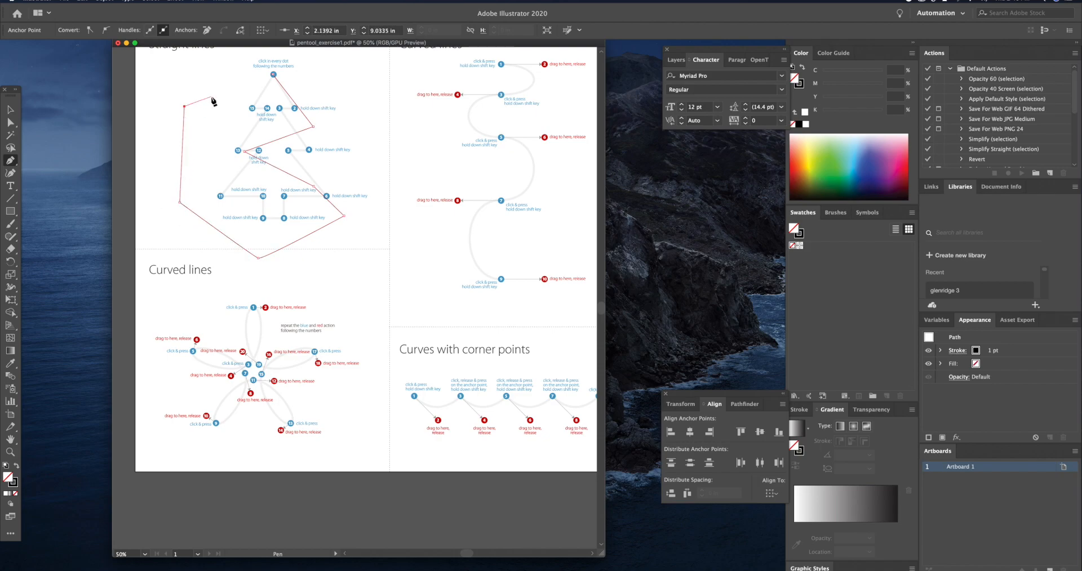
Step: Move the whole zigzag path with the Selection tool to about X 3.41 in, Y 7.32 in
left_click(10, 122)
left_click(10, 109)
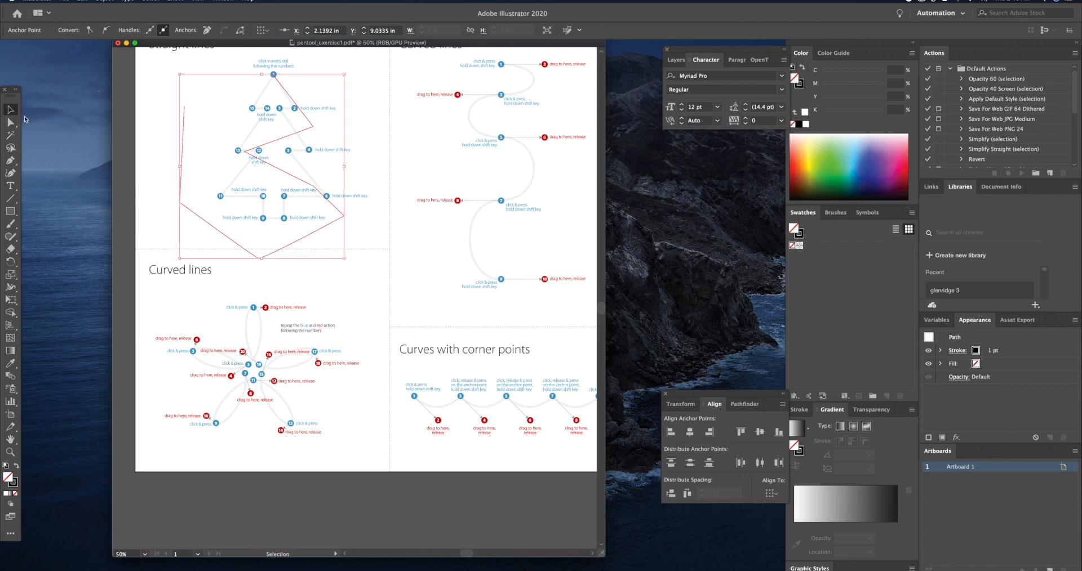
left_click_drag(319, 194, 314, 167)
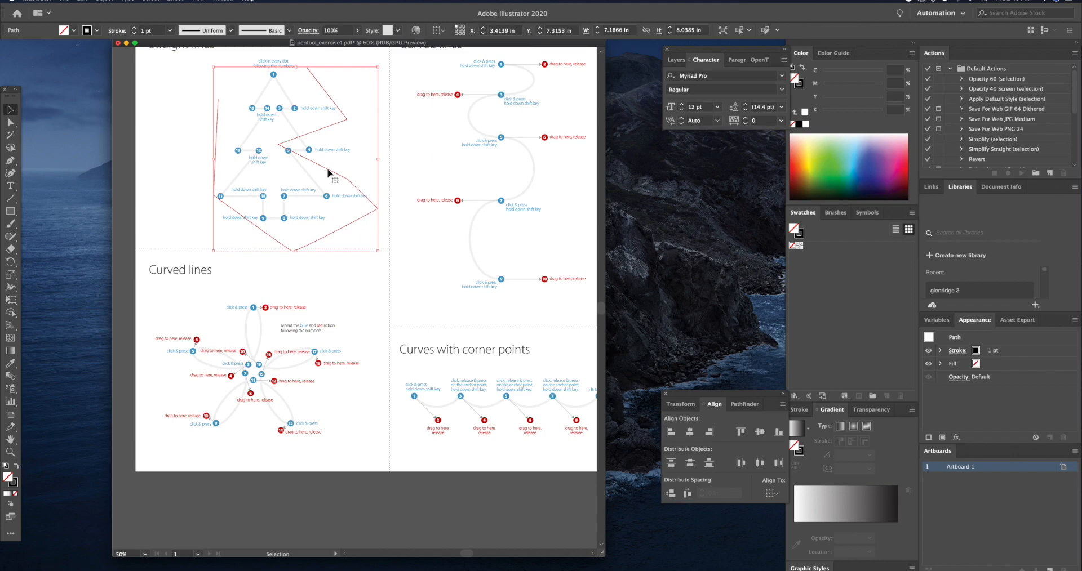
Step: Move the path's single anchor above dot 6 to about X 9.84 in, Y 10.92 in, and round that corner to about 1.94 in
left_click(10, 122)
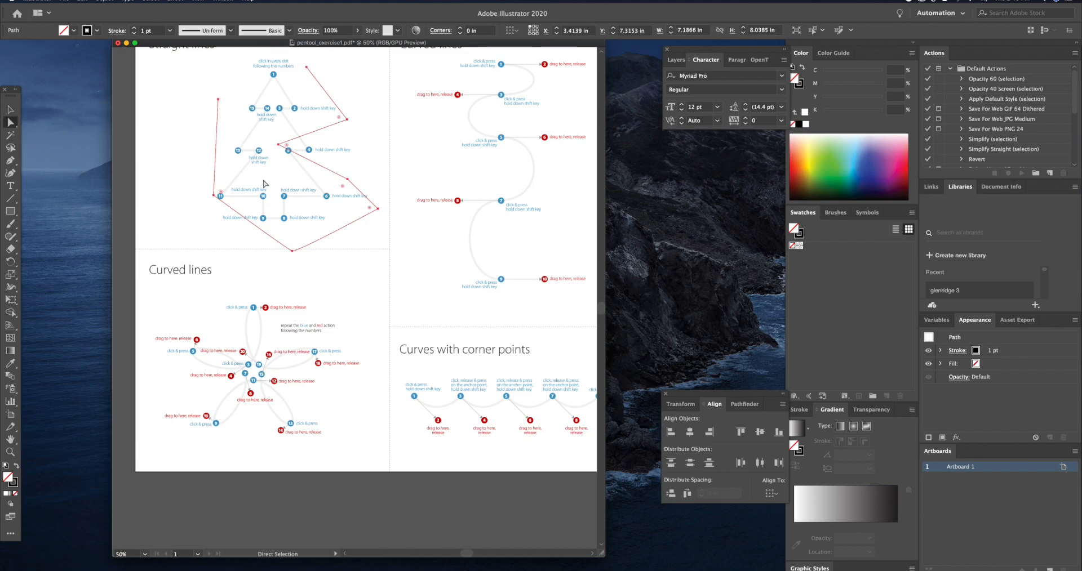
left_click(279, 145)
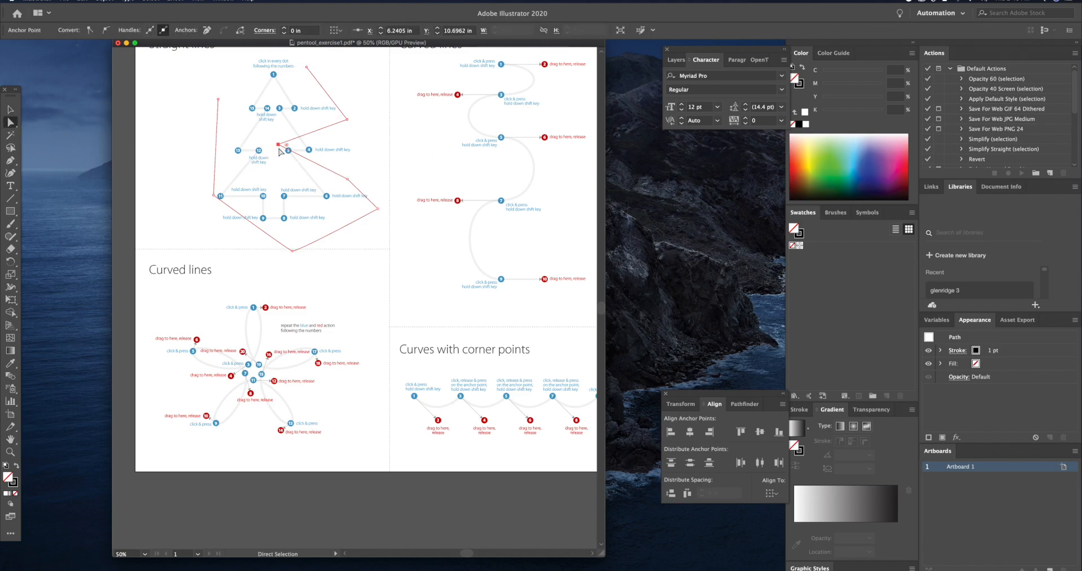
left_click(348, 179)
left_click_drag(347, 180, 359, 155)
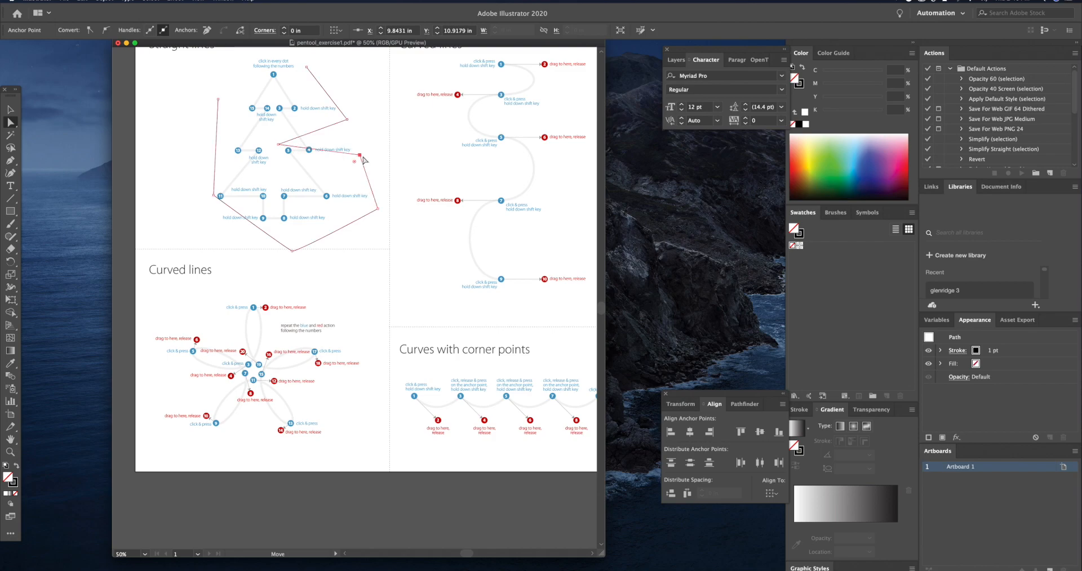
left_click_drag(356, 165, 323, 228)
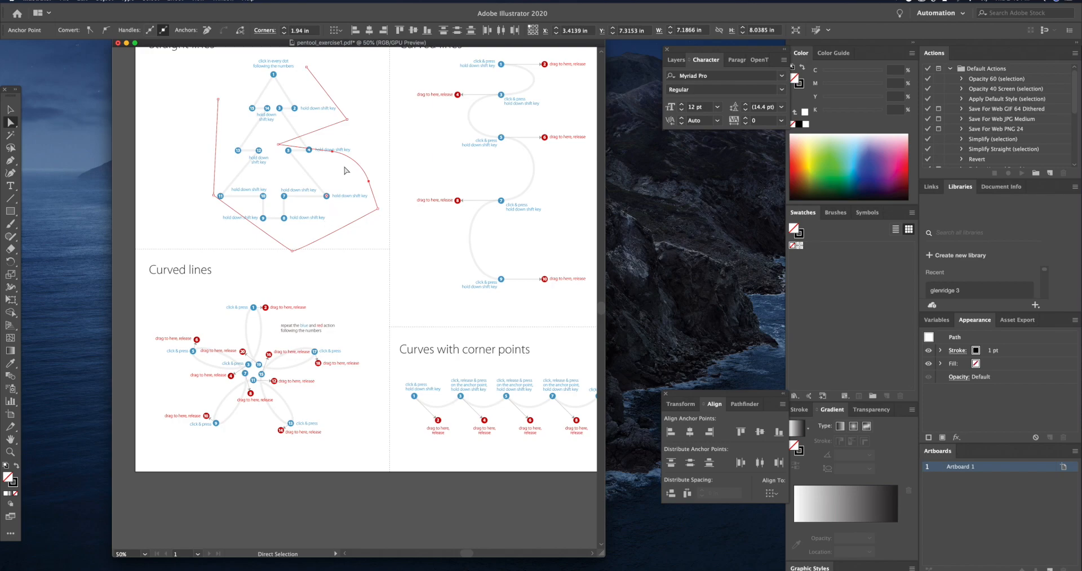
Step: Try deleting the anchor at the start of the rounded corner and the remaining path, and undo the deletions
left_click(332, 151)
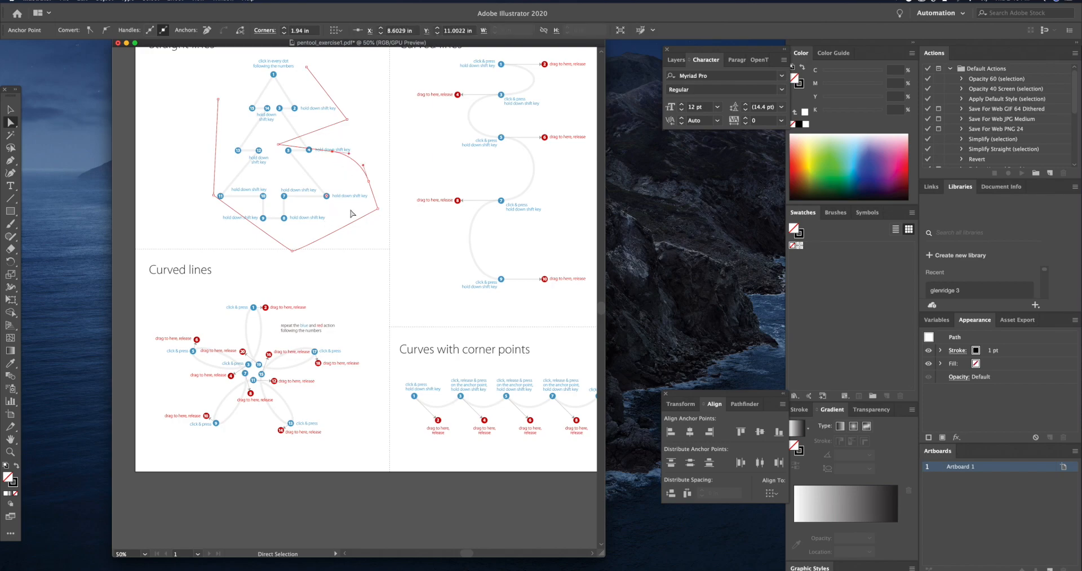
left_click(352, 214)
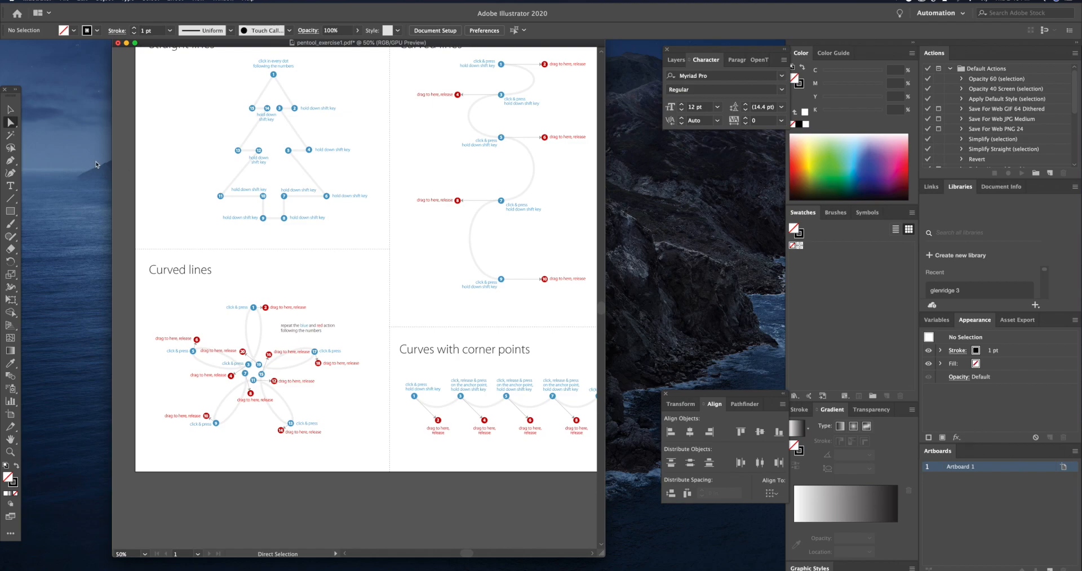
left_click(11, 110)
left_click(219, 125)
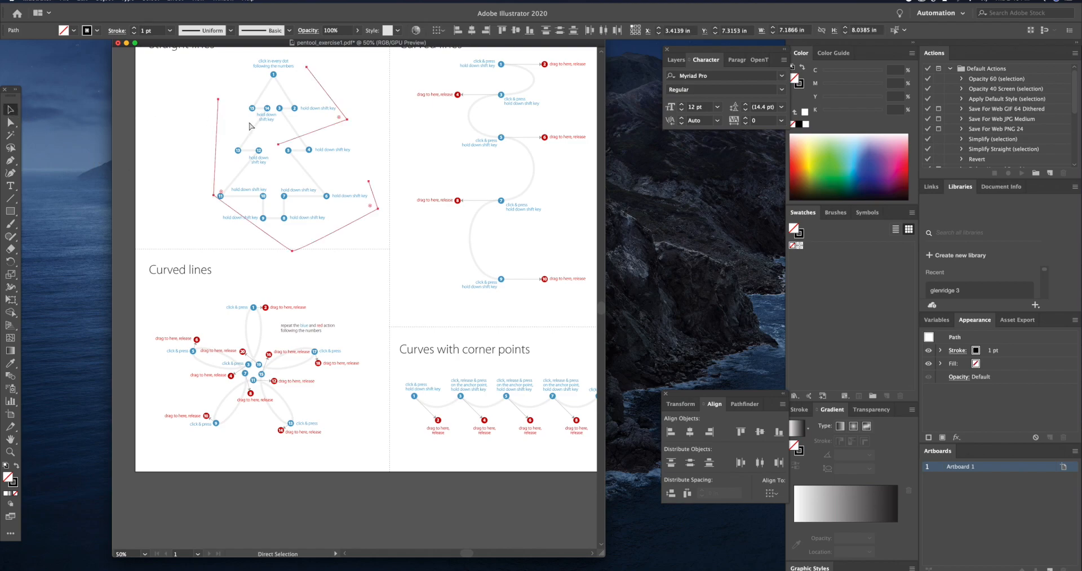
key("super+z")
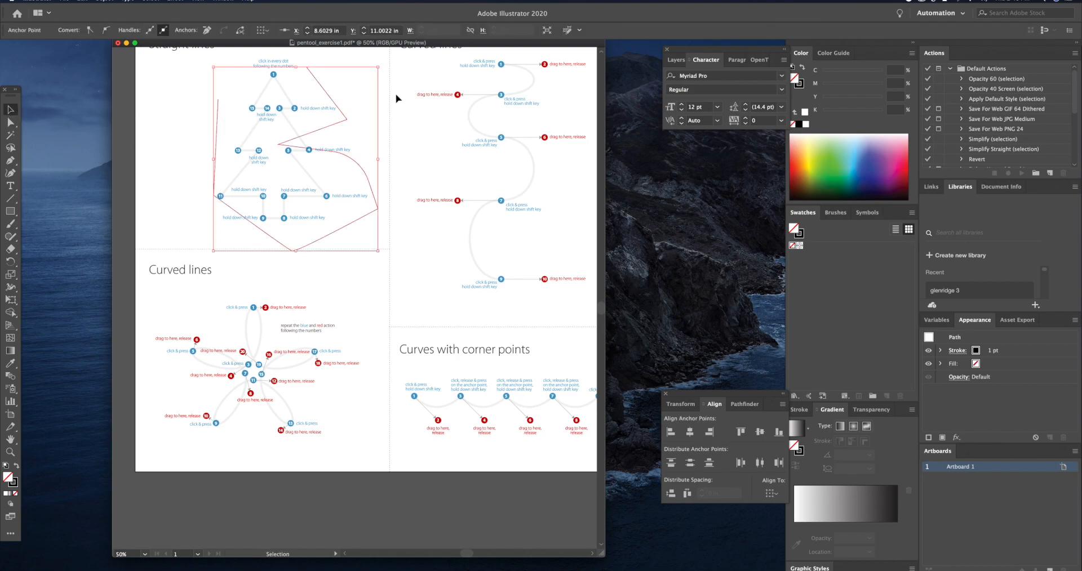
Step: Select the entire practice path with the Selection tool and delete it
left_click(347, 121)
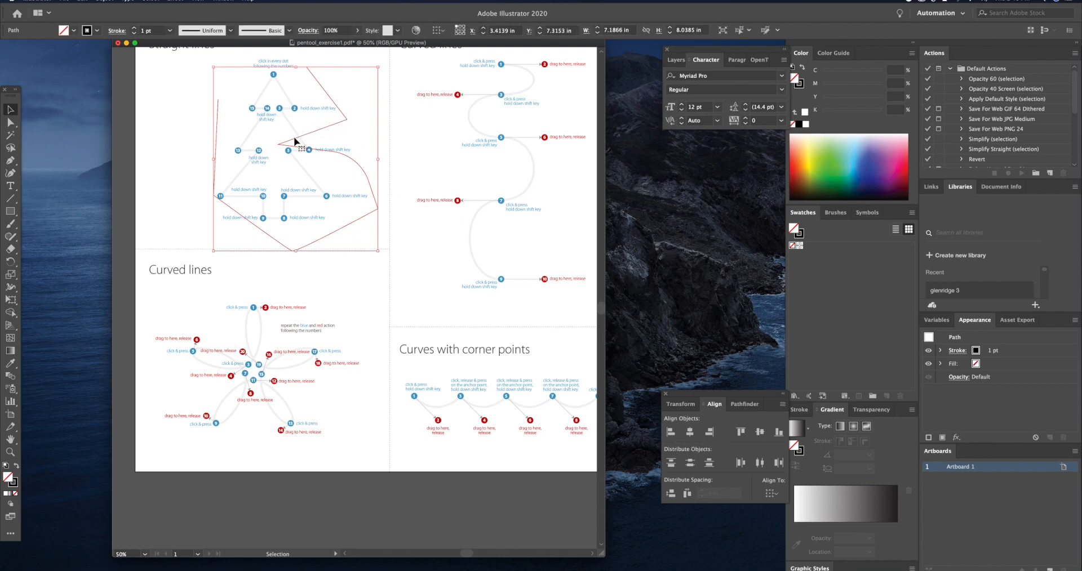
key("Delete")
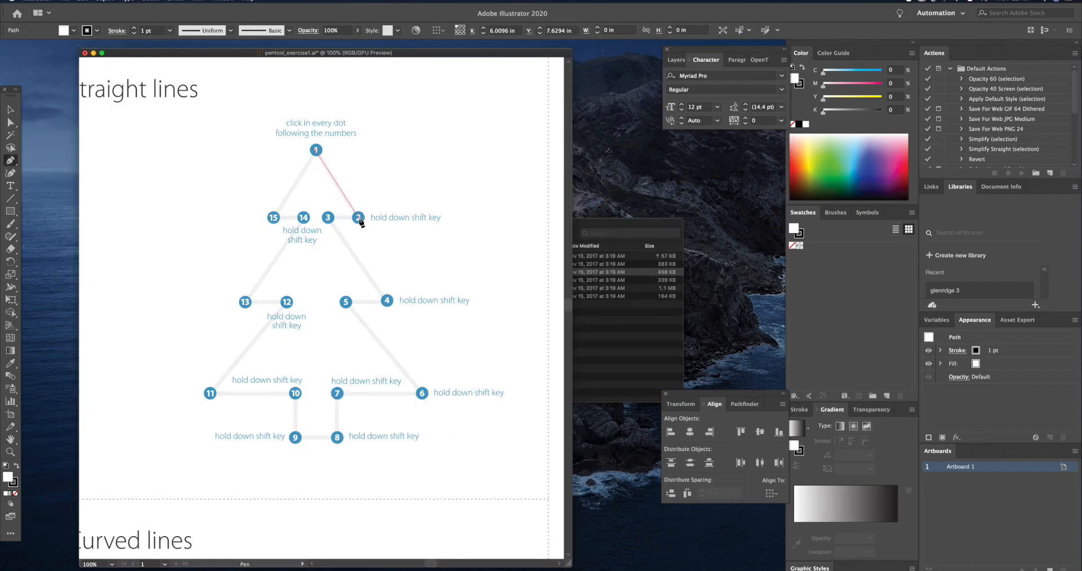
Step: Draw the straight-line tree path through dots 2 and 3 with the Pen tool, and set its fill to None
left_click(358, 218)
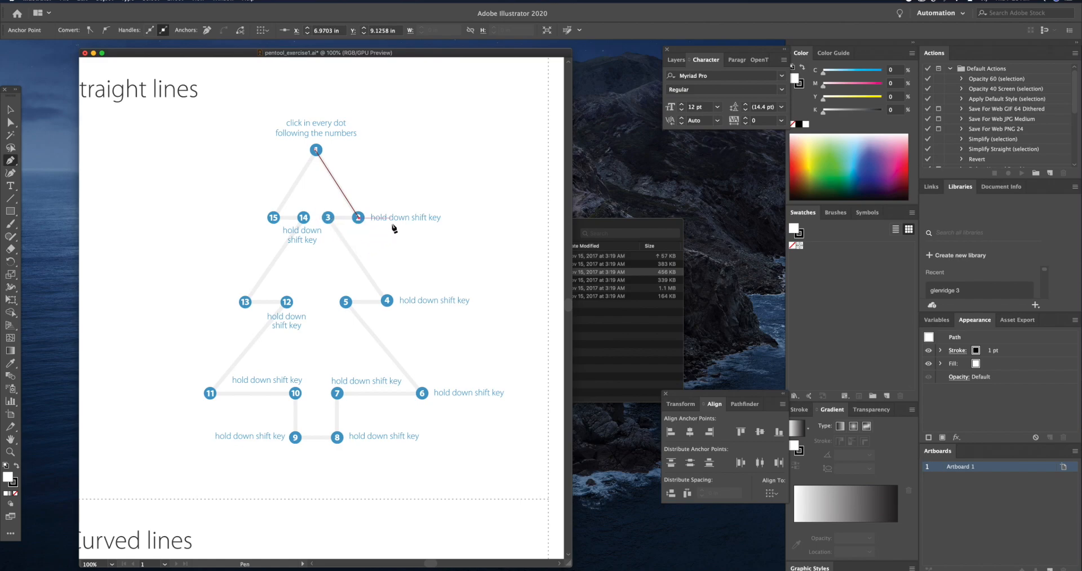
left_click(328, 218)
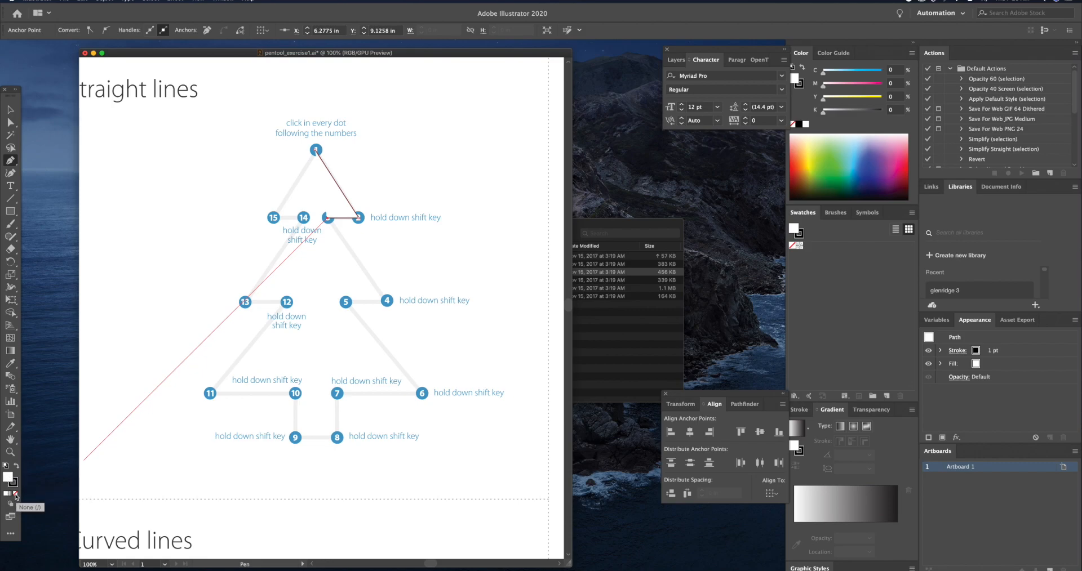
left_click(15, 494)
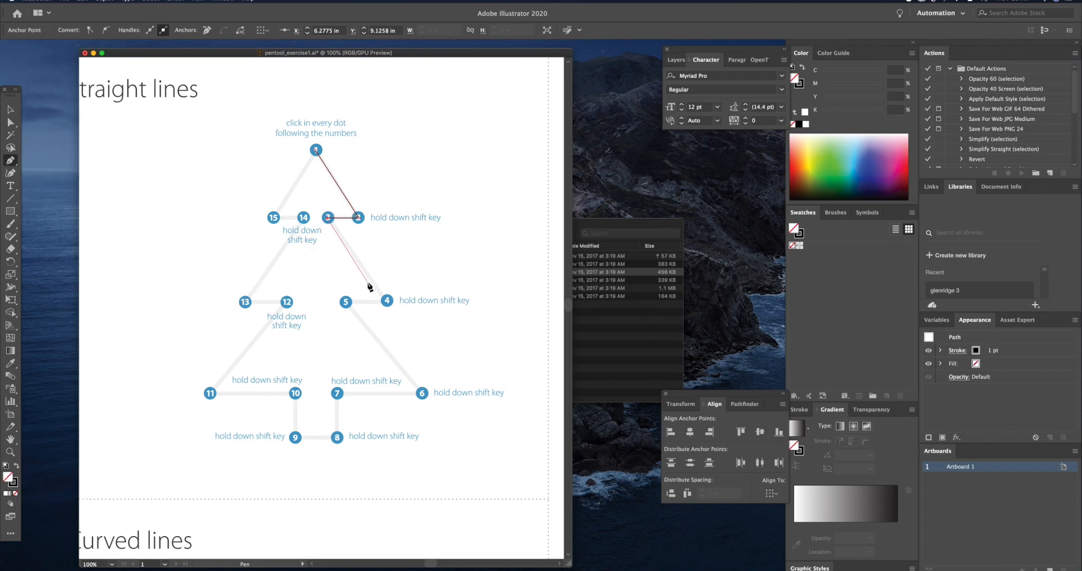
Step: Continue the tree path with straight segments through dots 4, 5, 6, 7 and 8, constraining the horizontal and vertical ones
left_click(388, 303)
left_click(345, 303)
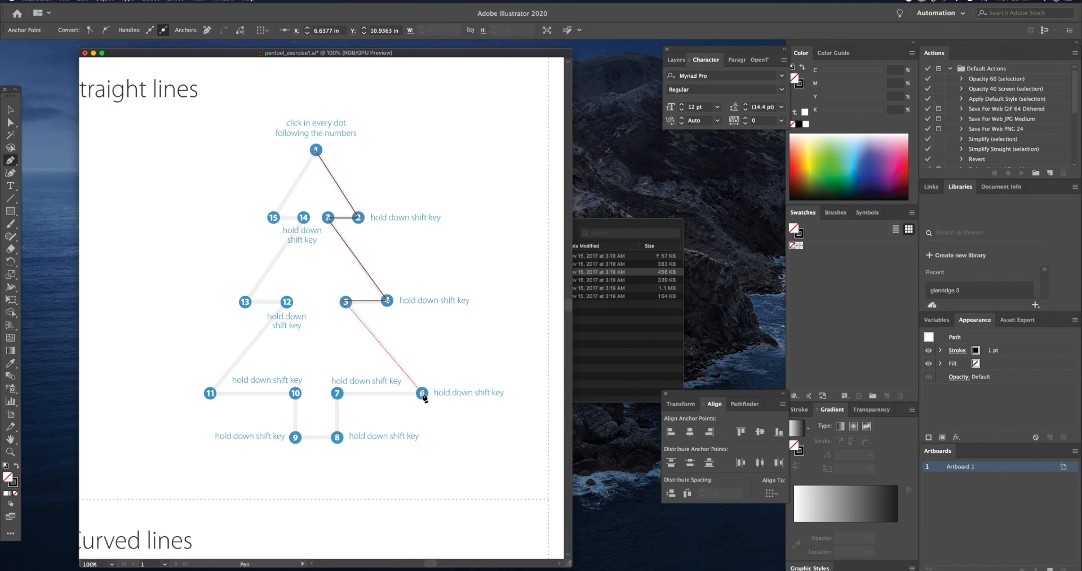
key("shift")
left_click(422, 393)
left_click(336, 394)
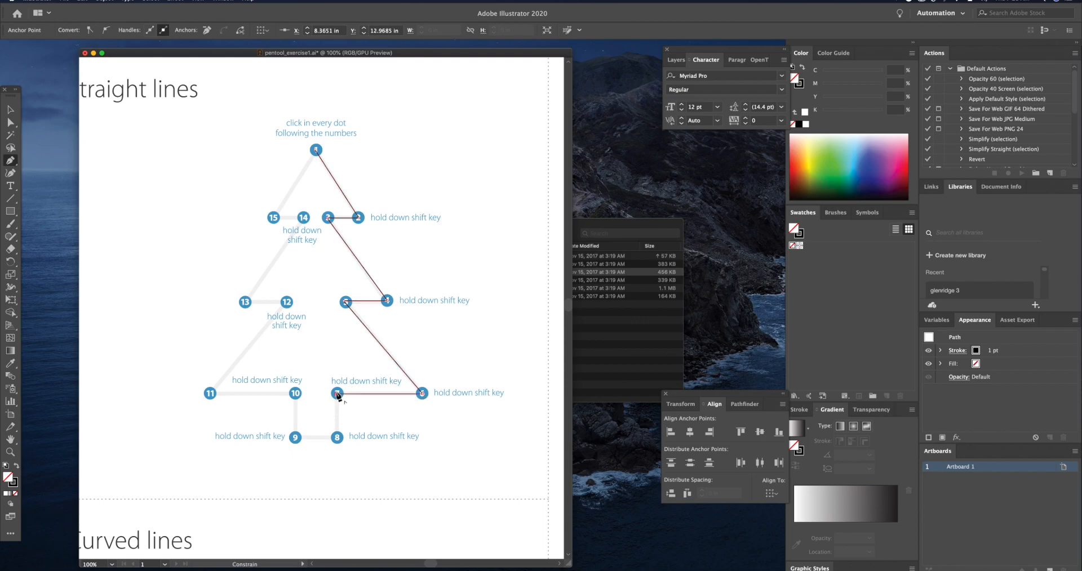
left_click(337, 438)
Step: Trace the rest of the tree through dots 9 to 15 and close the path at dot 1
left_click(295, 438)
left_click(295, 394)
left_click(210, 394)
left_click(287, 302)
left_click(245, 302)
left_click(303, 218)
left_click(273, 218)
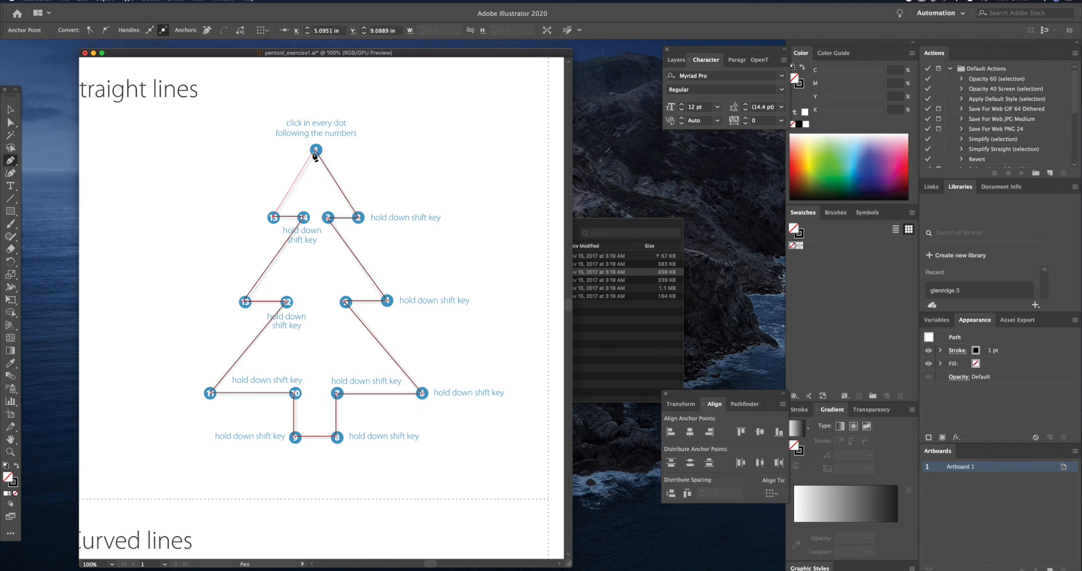
left_click(315, 151)
Step: Trace the S-shaped Curved lines exercise with smooth anchors at dots 1, 3, 5, 7 and 9, pulling their handles to dots 2, 4, 6, 8 and 10
left_click_drag(453, 318, 189, 124)
mouse_move(382, 55)
left_mouse_down()
mouse_move(253, 238)
mouse_move(376, 69)
left_mouse_up()
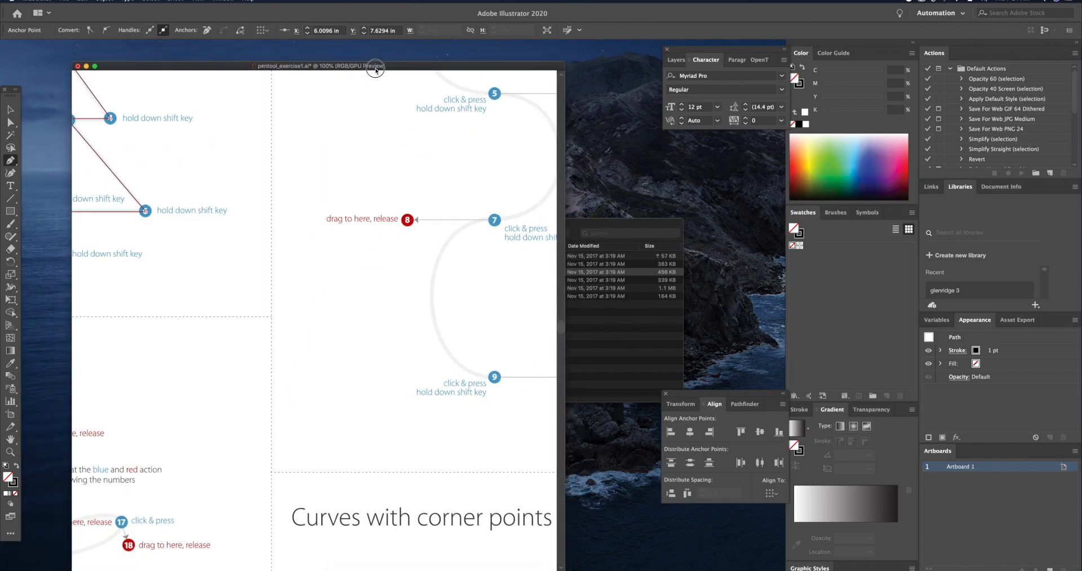
left_click_drag(465, 117, 286, 271)
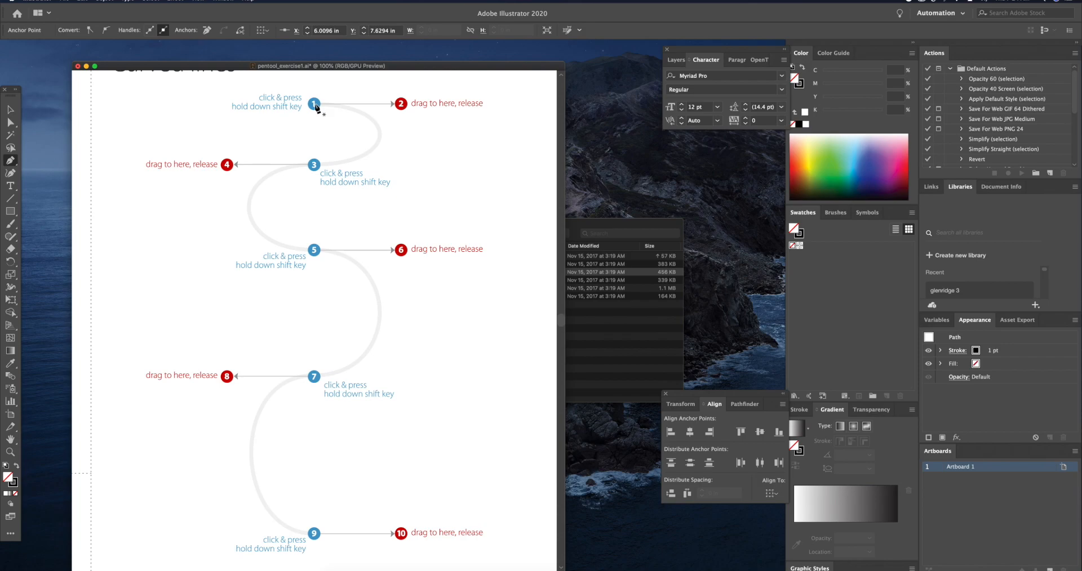
left_click_drag(313, 105, 401, 104)
left_click_drag(314, 165, 229, 169)
left_click_drag(314, 250, 399, 258)
left_click_drag(313, 377, 224, 380)
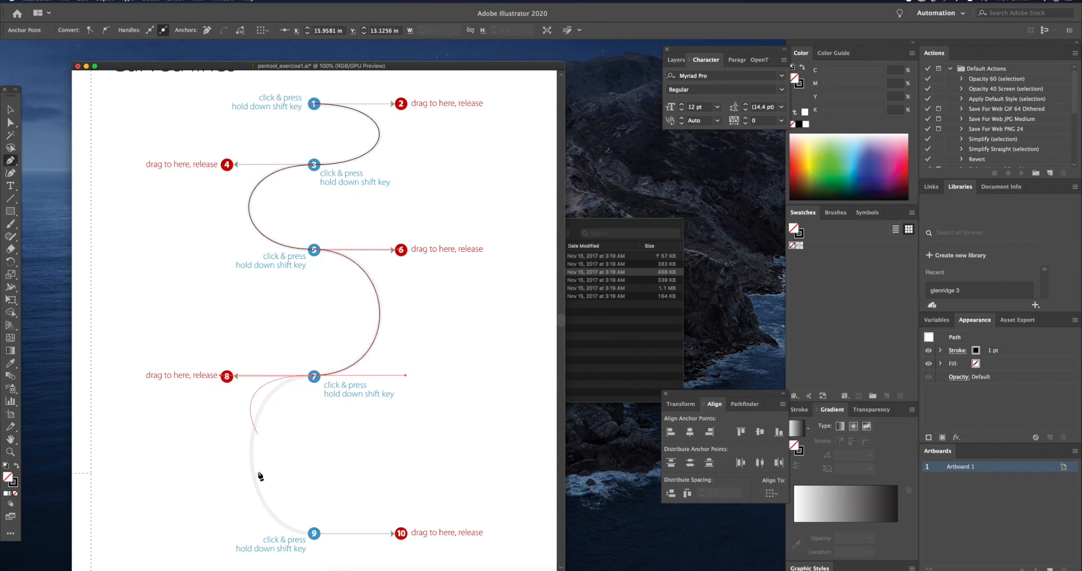
mouse_move(314, 534)
left_mouse_down()
mouse_move(393, 541)
mouse_move(387, 523)
mouse_move(399, 535)
left_mouse_up()
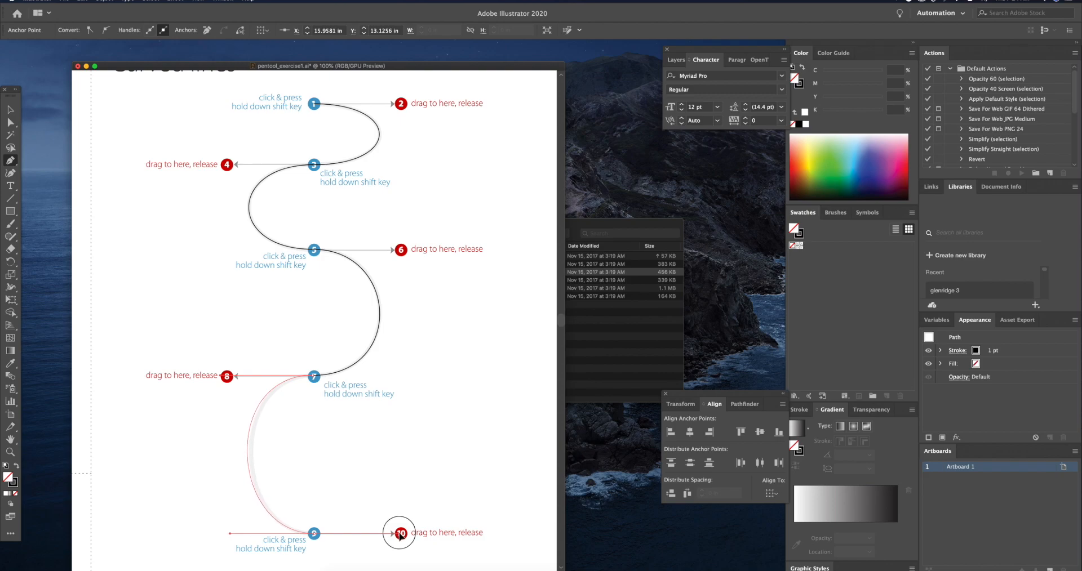
left_click_drag(400, 535, 400, 535)
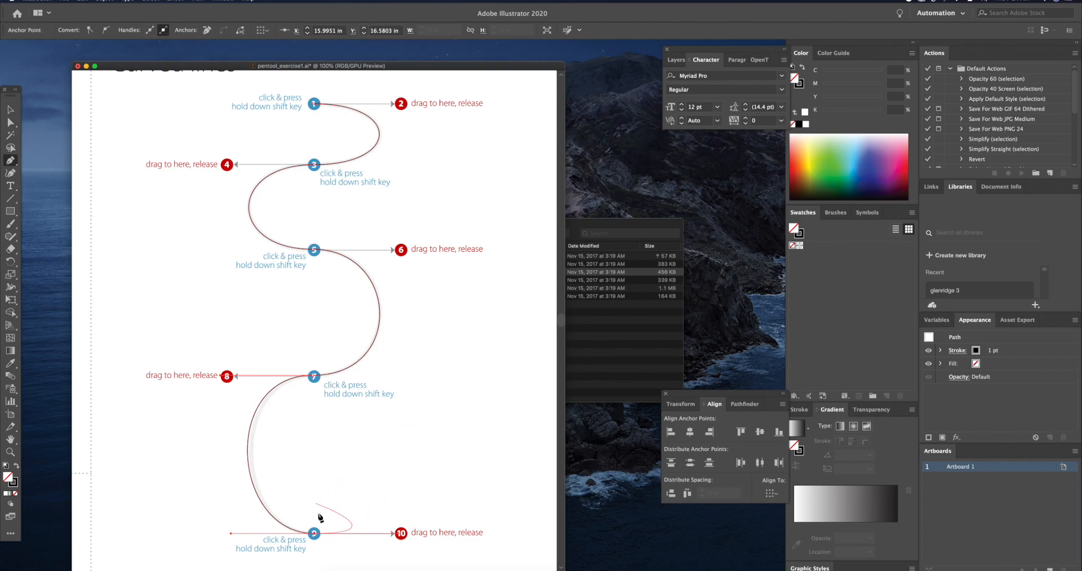
Step: End the curved path and adjust the handles at dots 7 and 9 so the last curve follows the guide
key("Escape")
left_click_drag(220, 376, 228, 379)
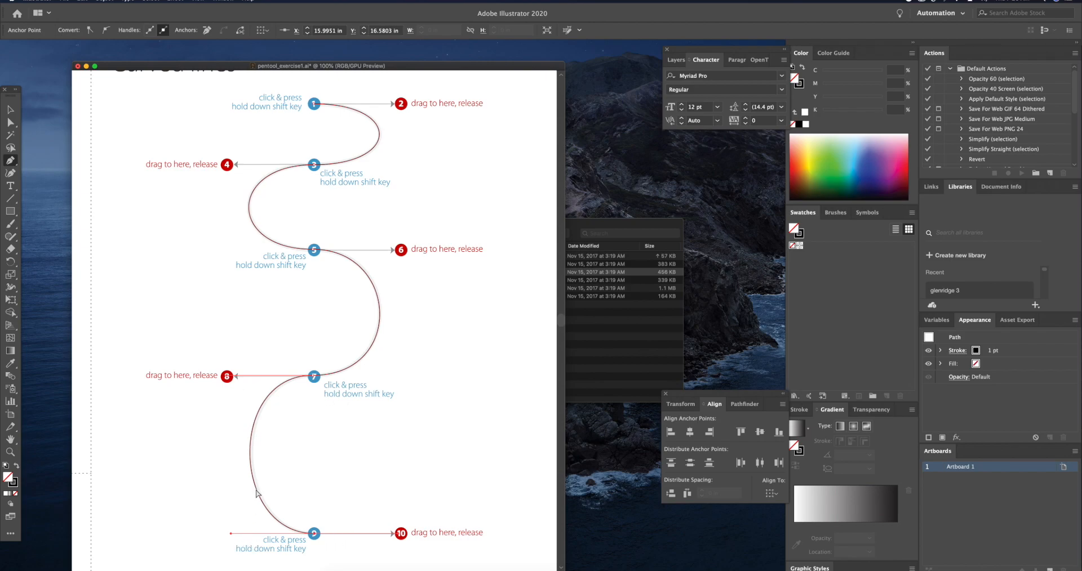
left_click_drag(232, 537, 234, 538)
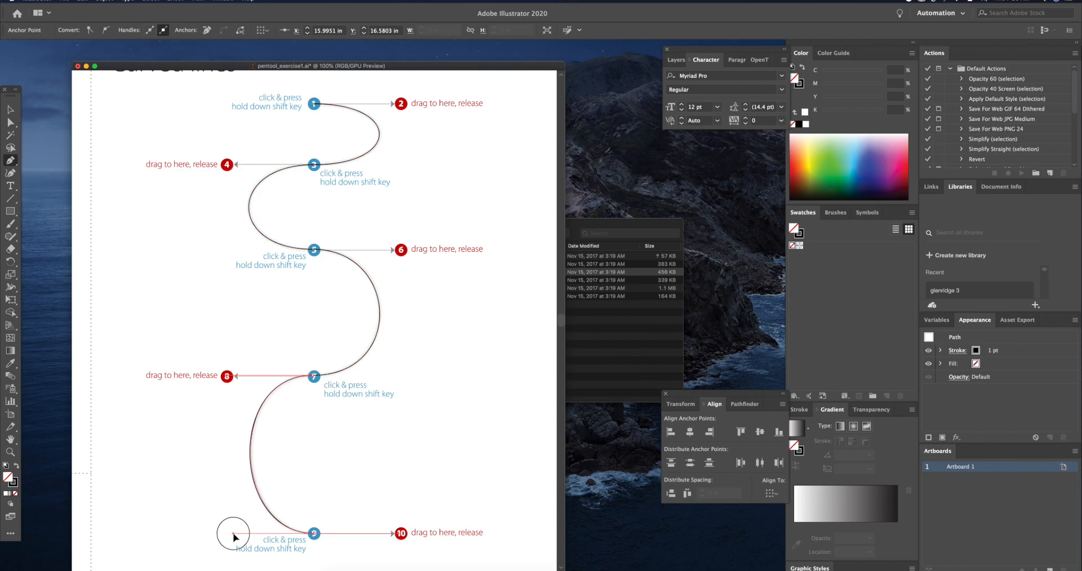
left_click_drag(233, 536, 235, 536)
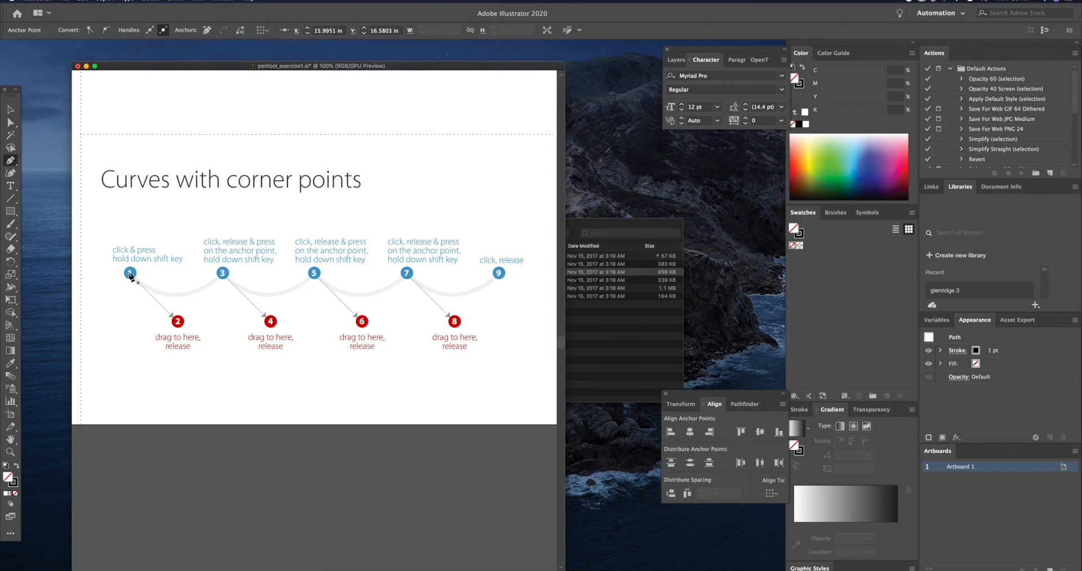
Step: Trace the Curves with corner points exercise from dot 1 to dot 9, pulling handles from dots 1, 3, 5 and 7 to dots 2, 4, 6 and 8
left_click_drag(130, 274, 177, 323)
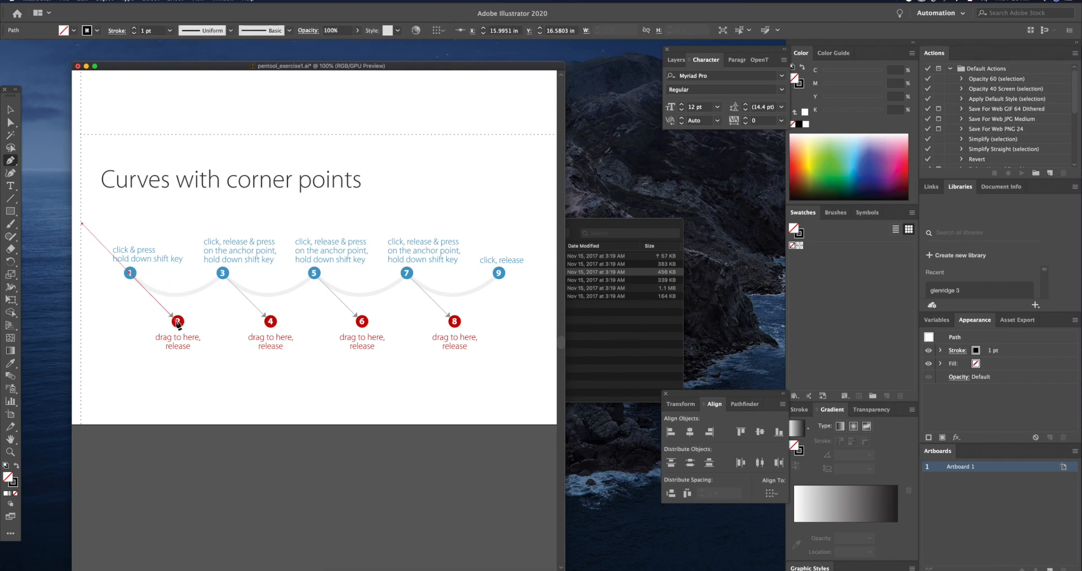
left_click(223, 275)
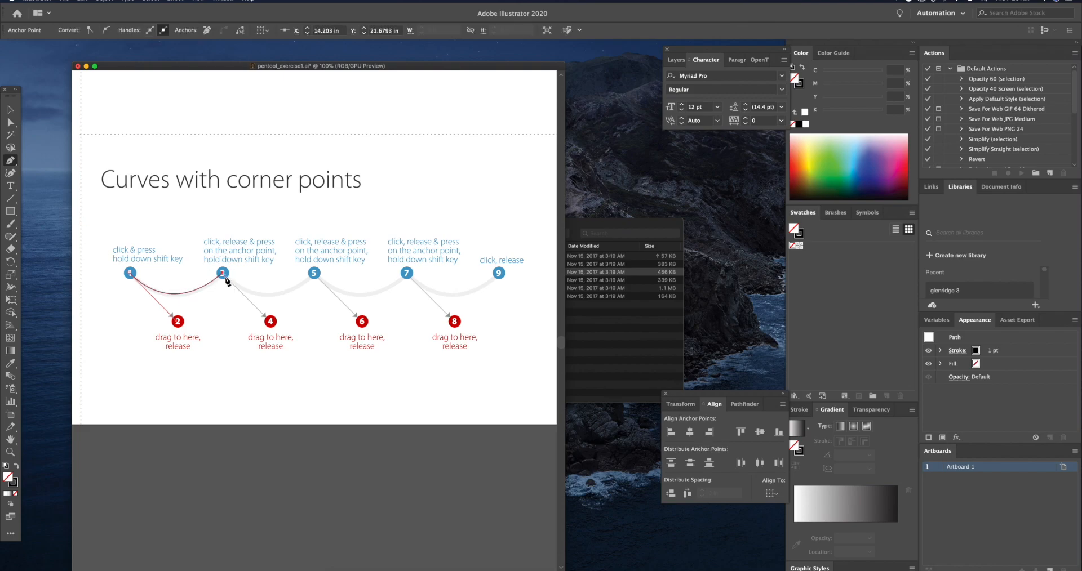
left_click_drag(223, 274, 270, 322)
left_click(316, 275)
left_click_drag(315, 275, 362, 322)
left_click(407, 274)
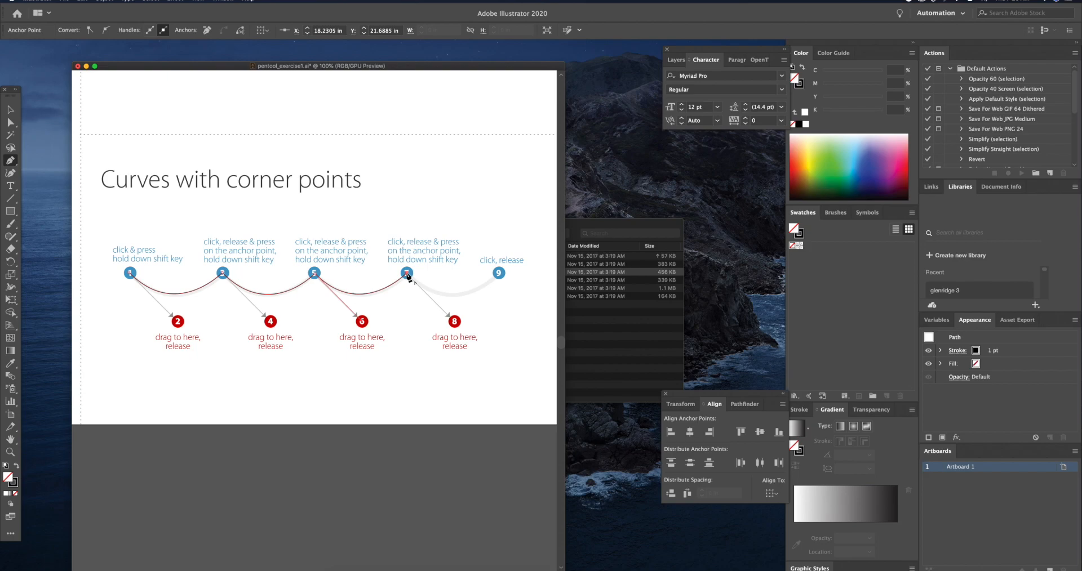
left_click_drag(406, 275, 454, 324)
left_click(498, 274)
key("Escape")
Step: Review the traced exercises at 50% zoom and check the exercise files in the pentoolexer folder in Finder
key("super+minus")
key("super+minus")
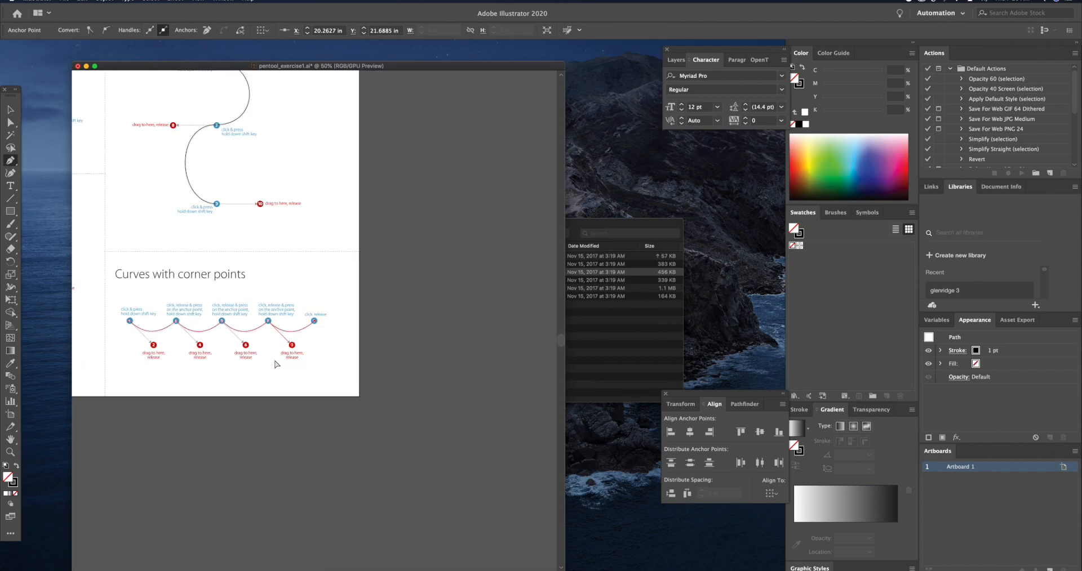
left_click_drag(156, 257, 399, 356)
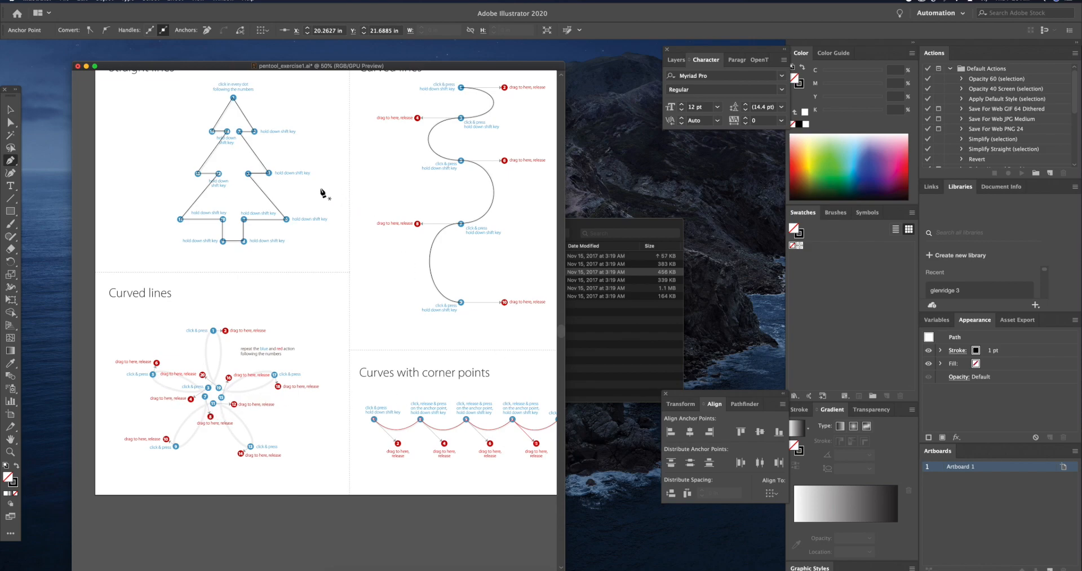
left_click(576, 225)
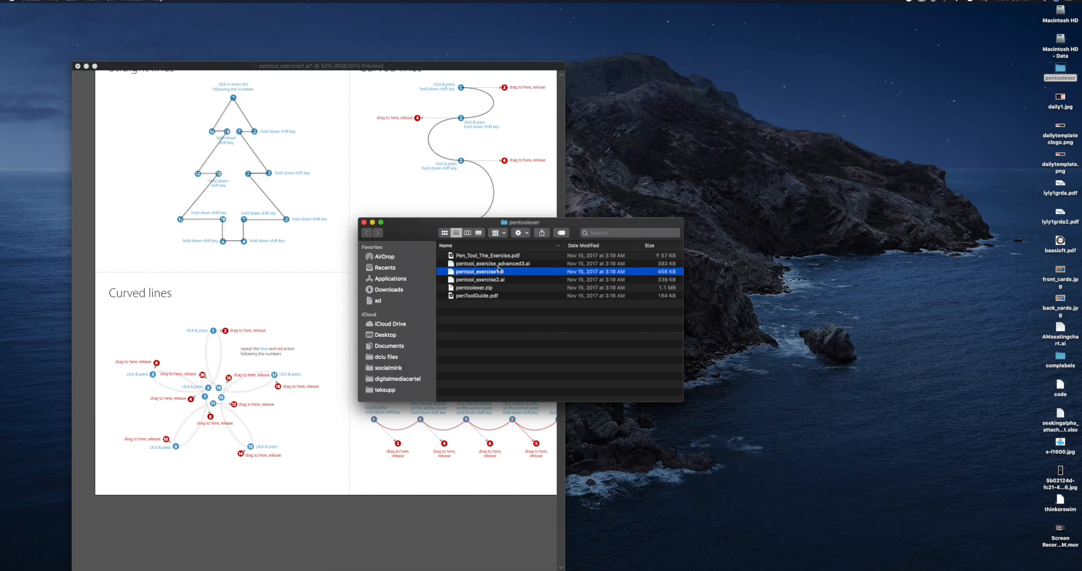
left_click(423, 71)
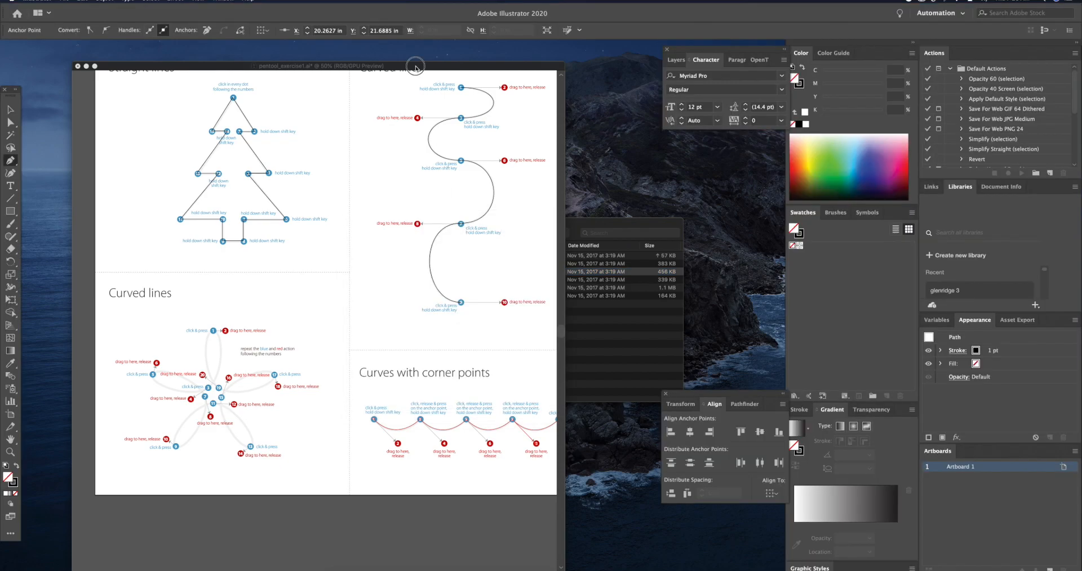
Step: Save the document to the Desktop as the Adobe PDF pentool_exercise1.pdf with the [Illustrator Default] preset, and switch to the Finder desktop
left_click(67, 1)
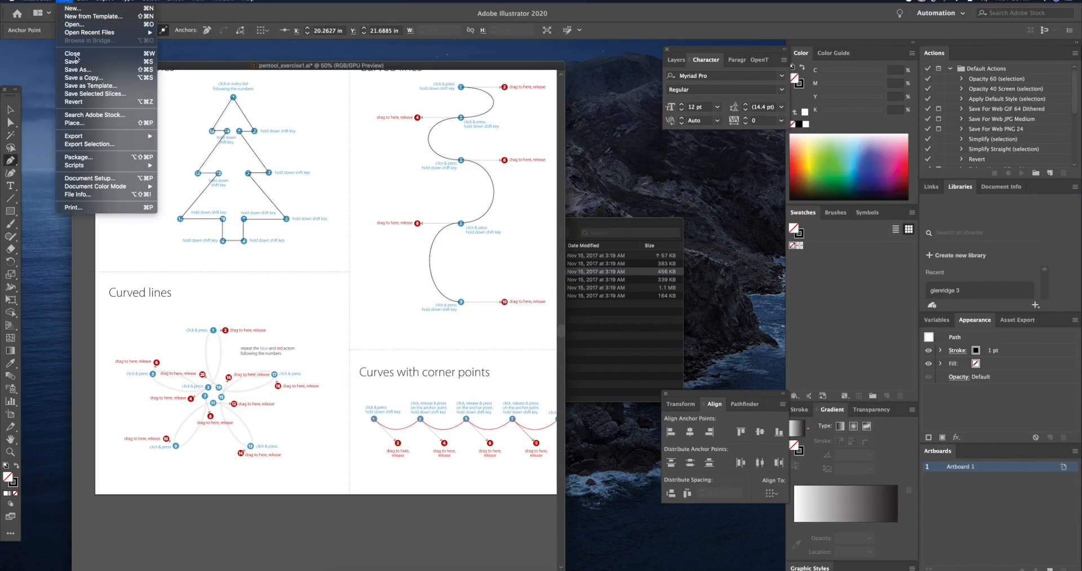
left_click(162, 100)
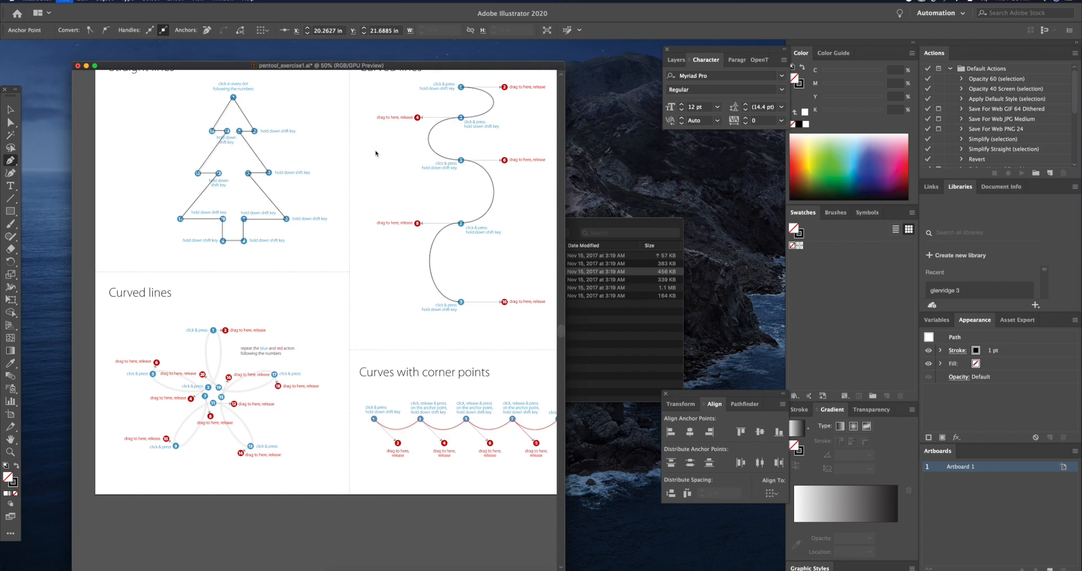
key("super+shift+s")
left_click(533, 258)
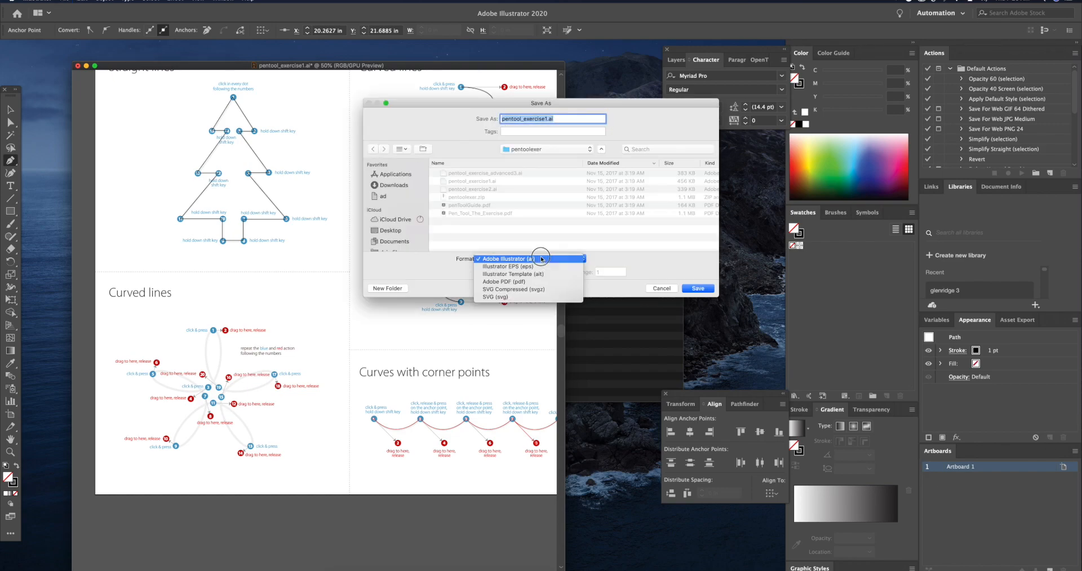
left_click(533, 283)
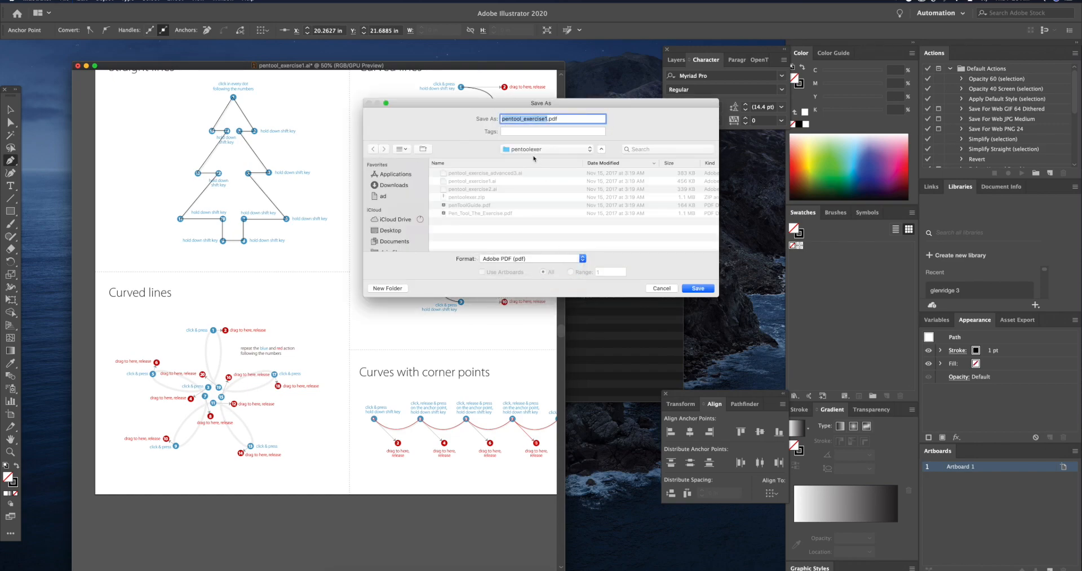
key("super+d")
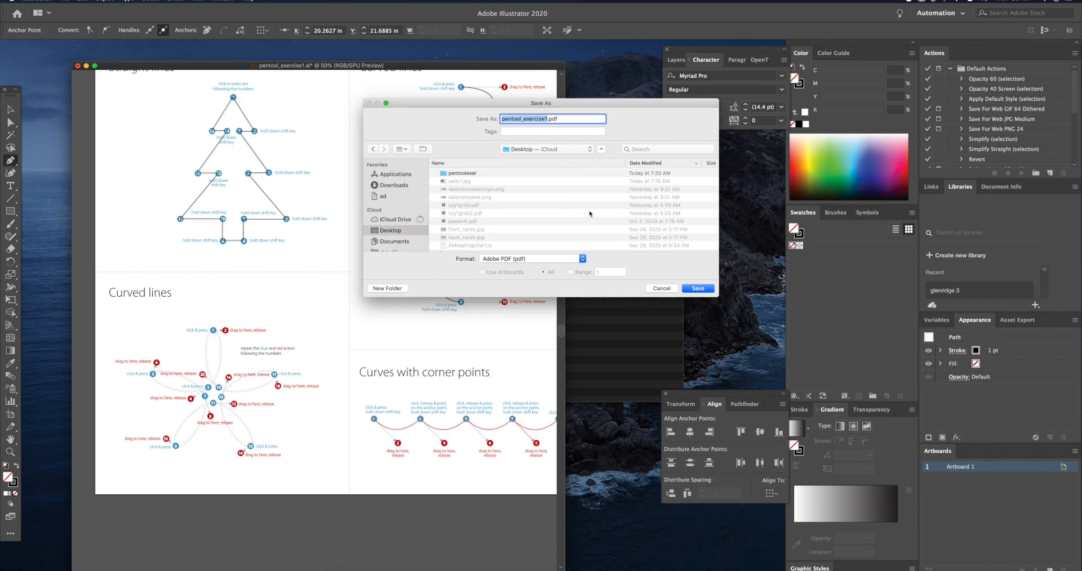
left_click(698, 289)
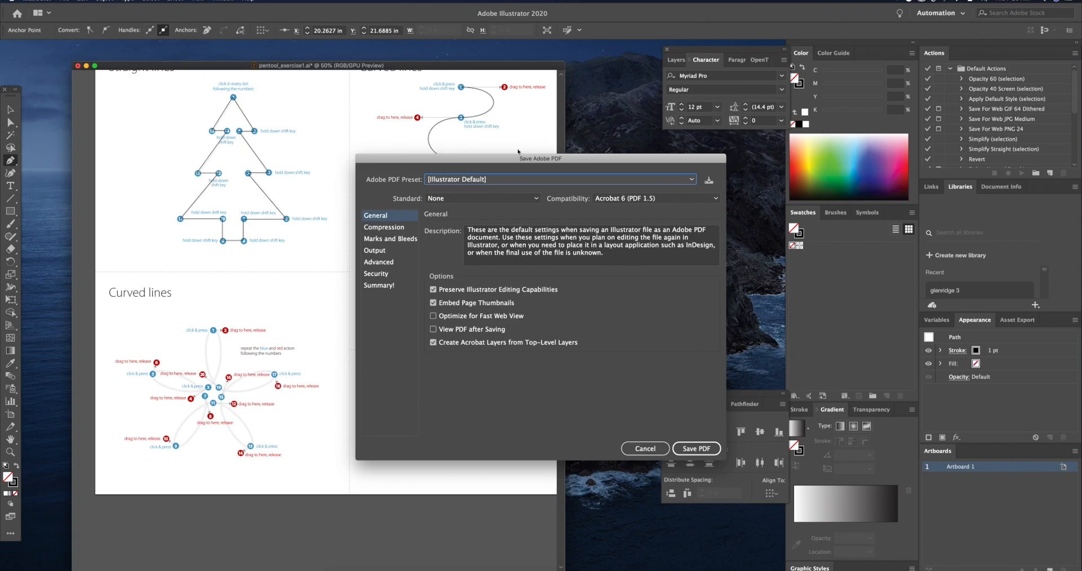
left_click(700, 449)
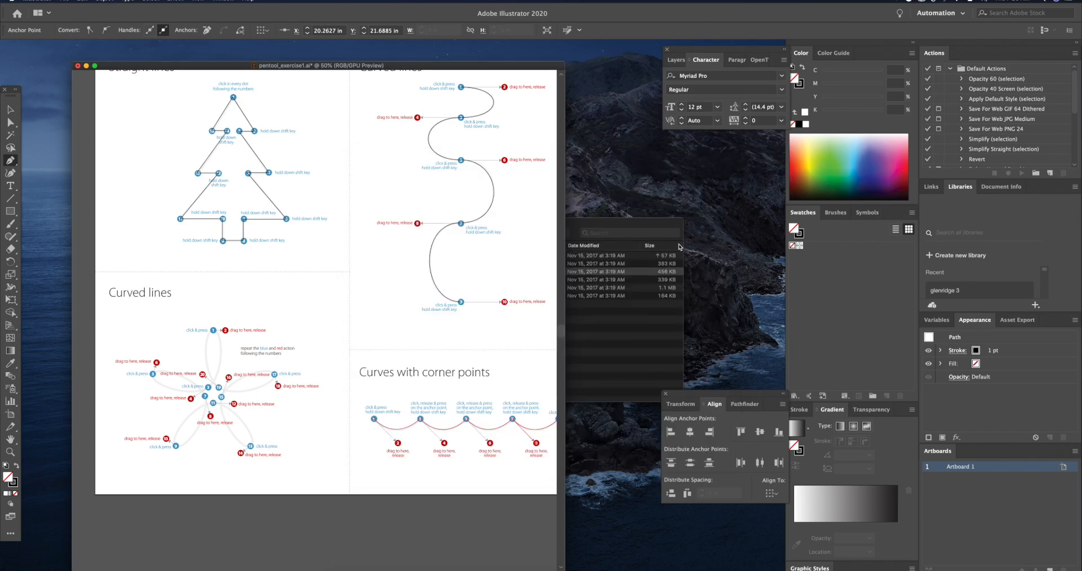
left_click(783, 208)
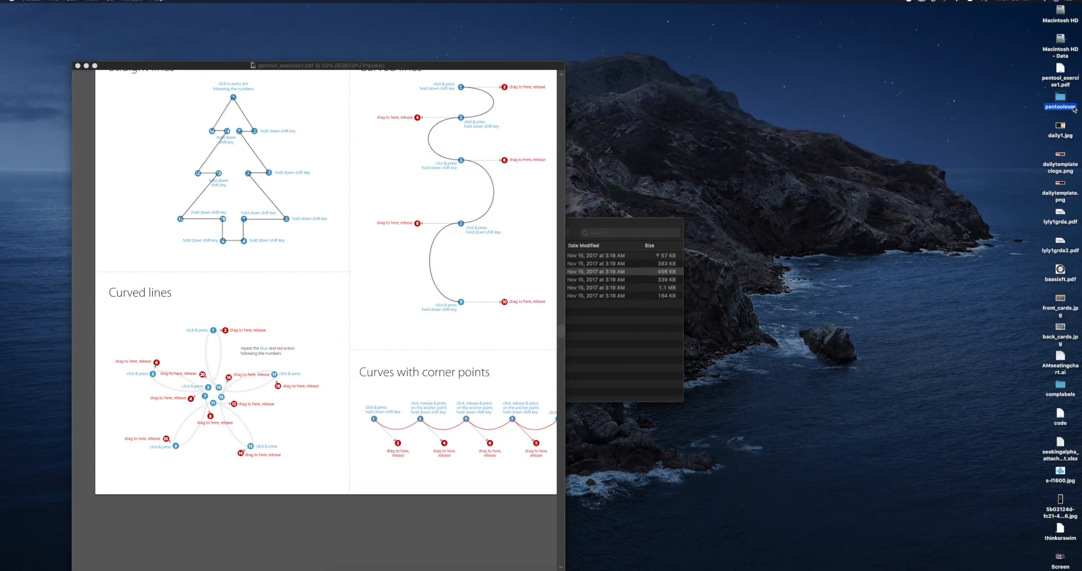